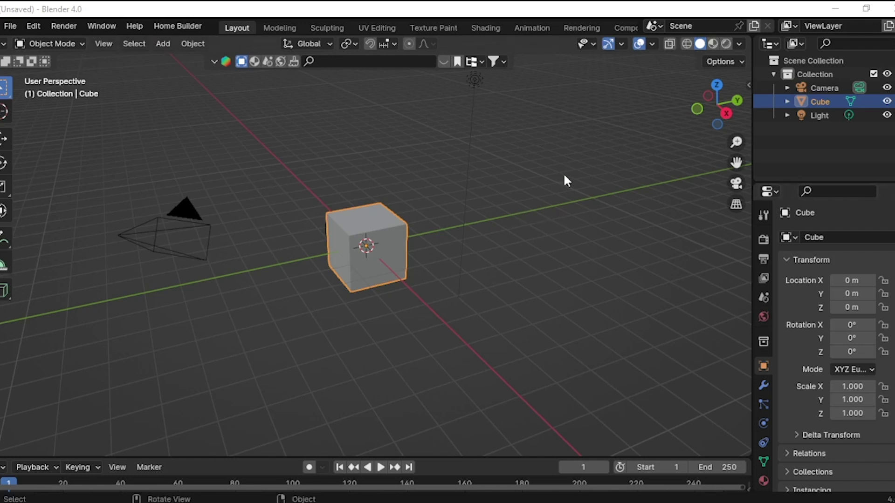
# Add a VFX > Motion Tracking workspace from the workspace tabs
pyautogui.moveTo(575, 190); pyautogui.dragTo(544, 173, button='middle')
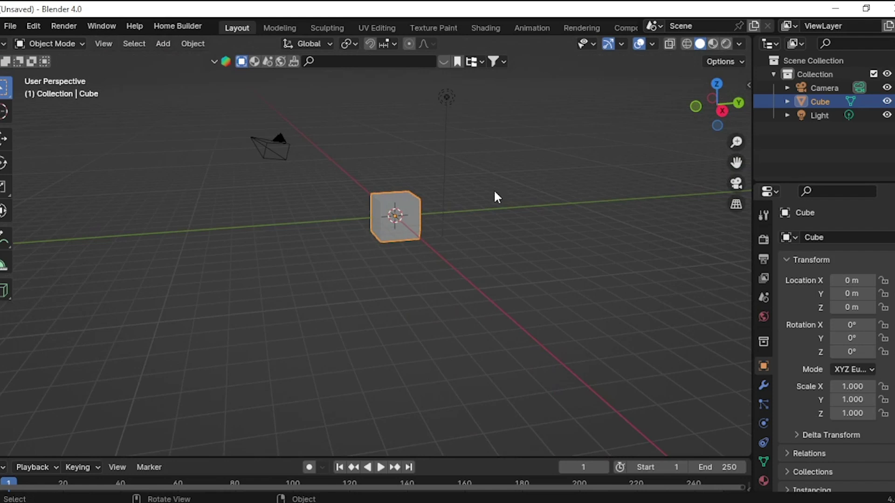
pyautogui.click(626, 28)
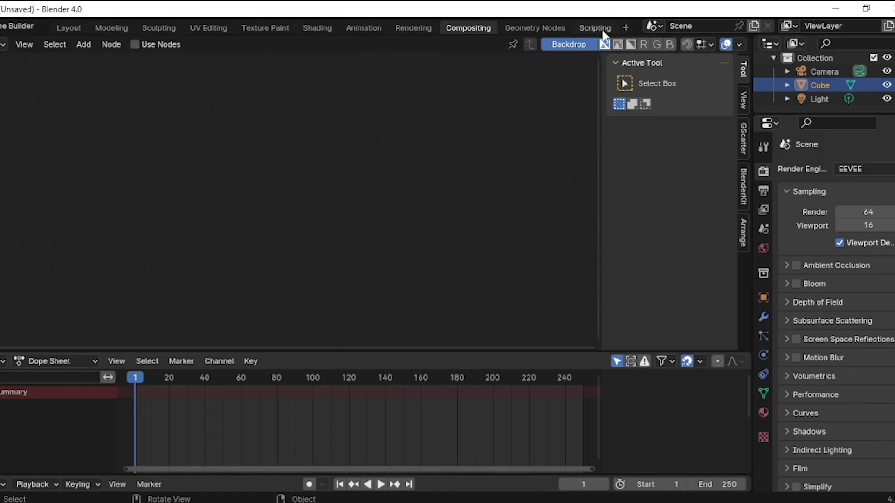
pyautogui.click(628, 28)
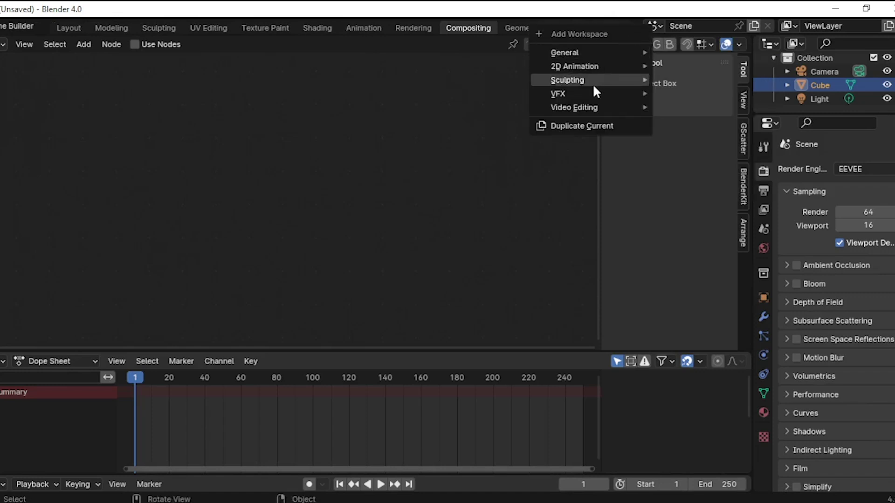
pyautogui.moveTo(592, 93)
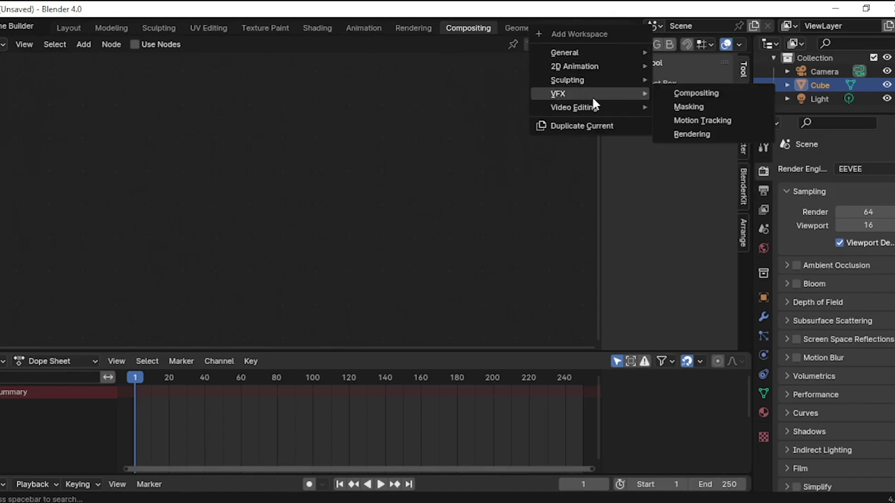
pyautogui.click(699, 120)
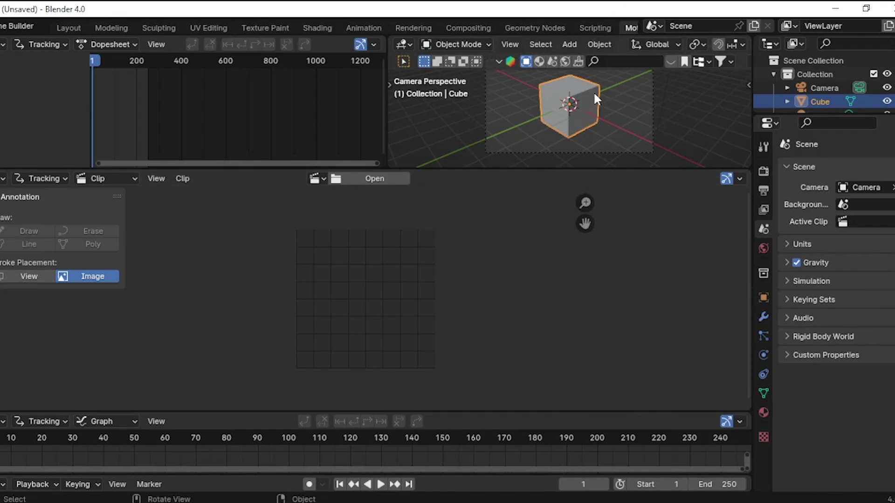
# Delete the default cube and the light, leaving only the camera
pyautogui.press('Delete')
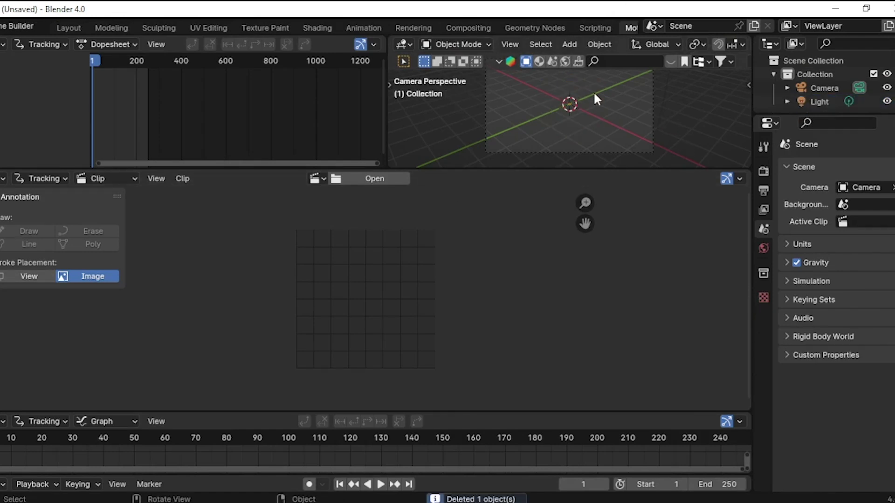
pyautogui.click(666, 95)
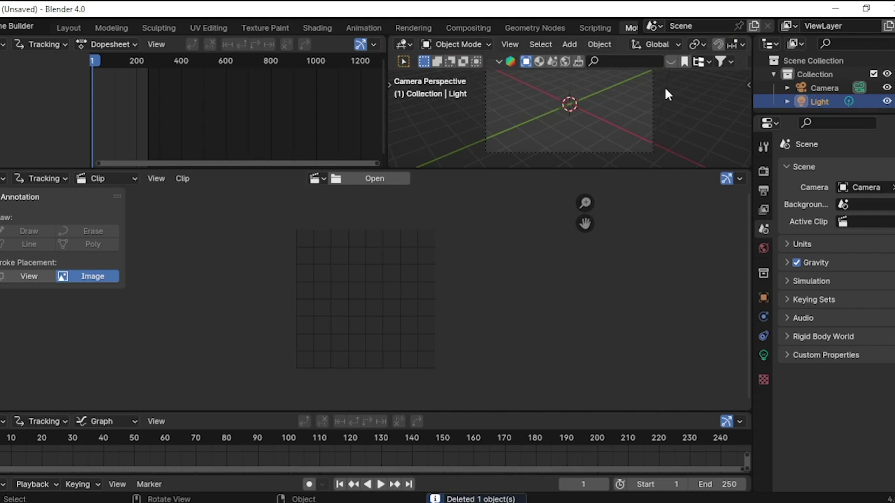
pyautogui.press('Delete')
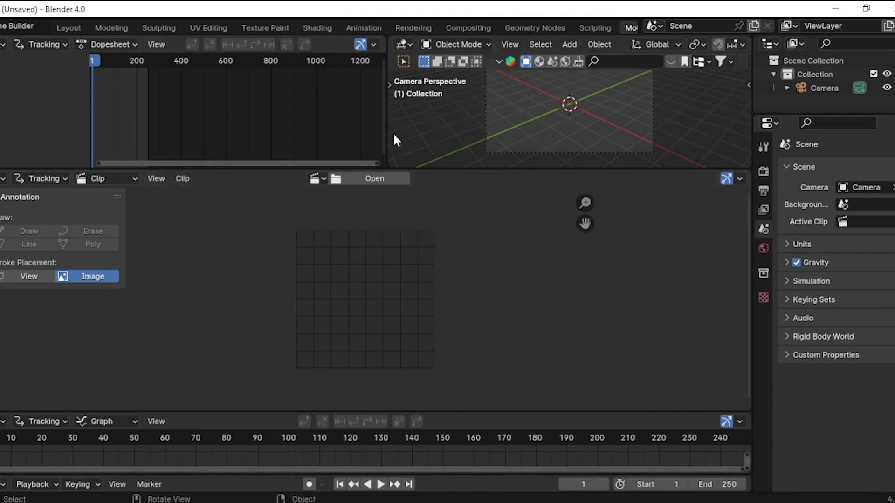
# Browse to H:\SPU advert and select the for track.mp4 footage in the Clip Editor
pyautogui.click(375, 179)
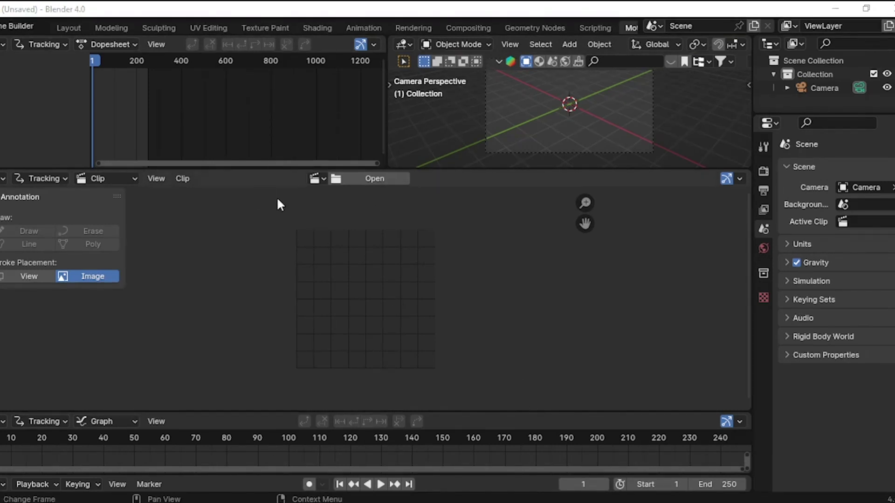
pyautogui.click(356, 179)
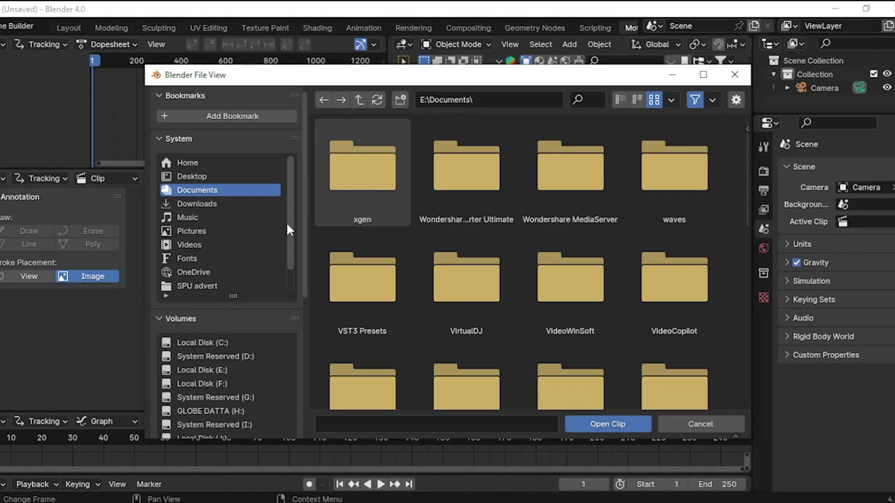
pyautogui.click(211, 411)
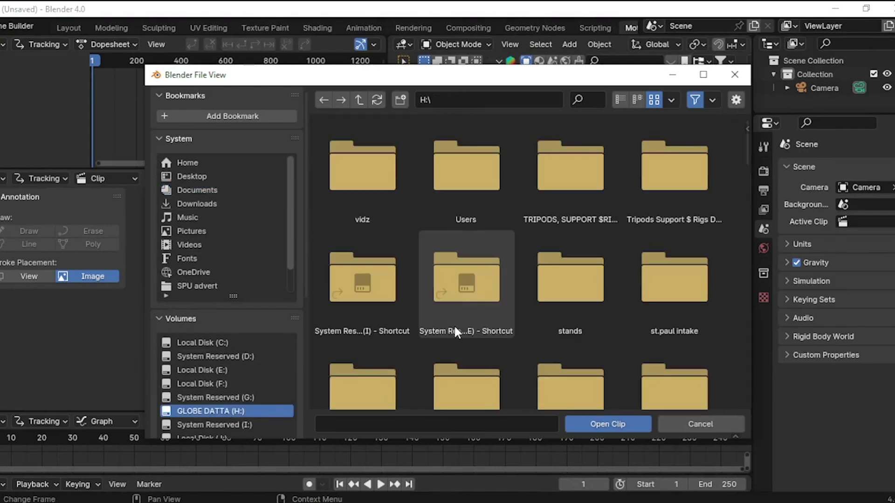
pyautogui.scroll(-2, 455, 321)
pyautogui.doubleClick(371, 340)
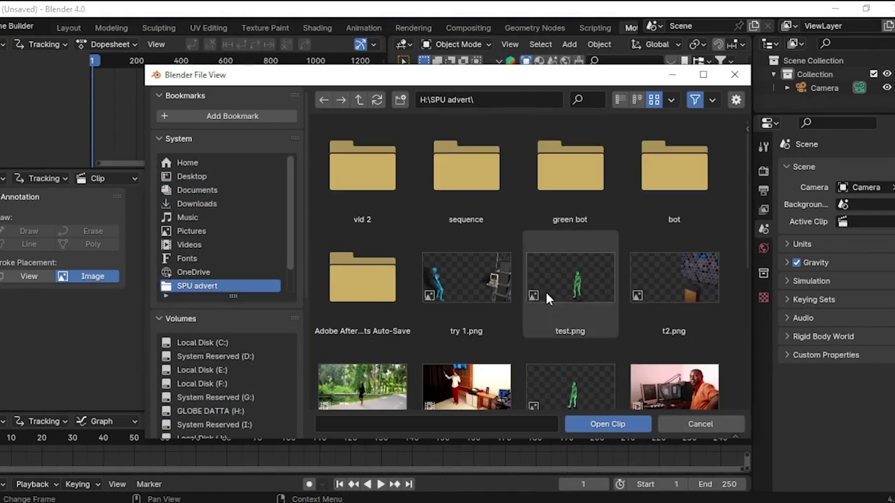
pyautogui.scroll(-2, 638, 317)
pyautogui.scroll(-2, 639, 325)
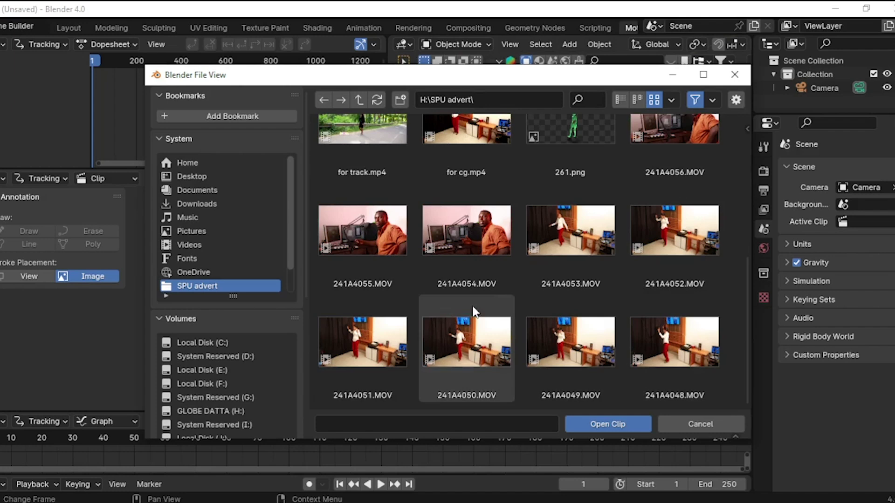
pyautogui.scroll(4, 695, 225)
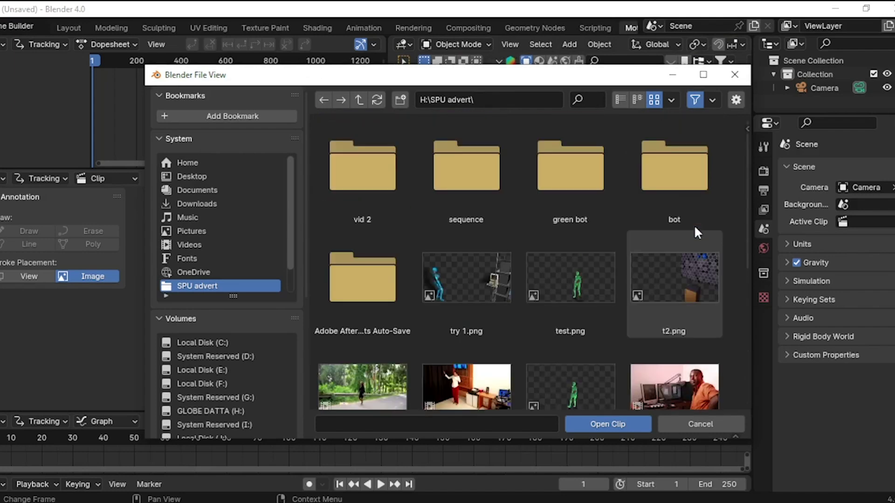
pyautogui.scroll(-2, 694, 225)
pyautogui.click(363, 228)
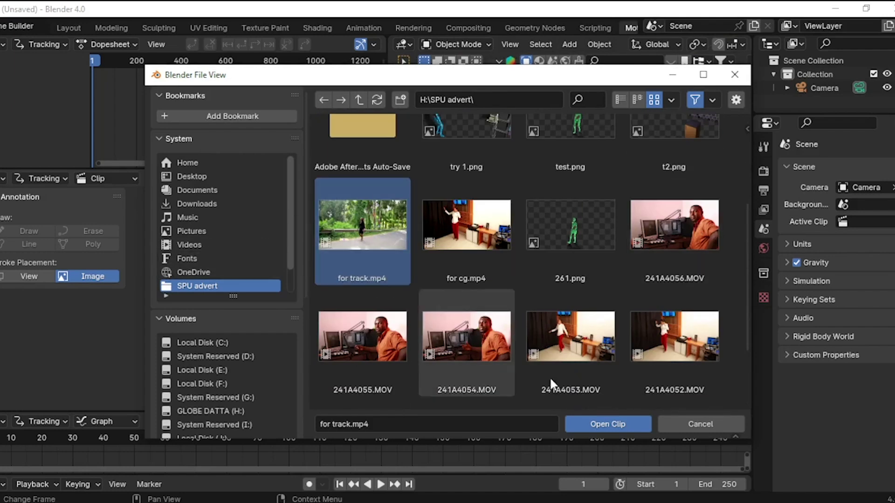
# Load for track.mp4 as the tracking clip
pyautogui.click(588, 425)
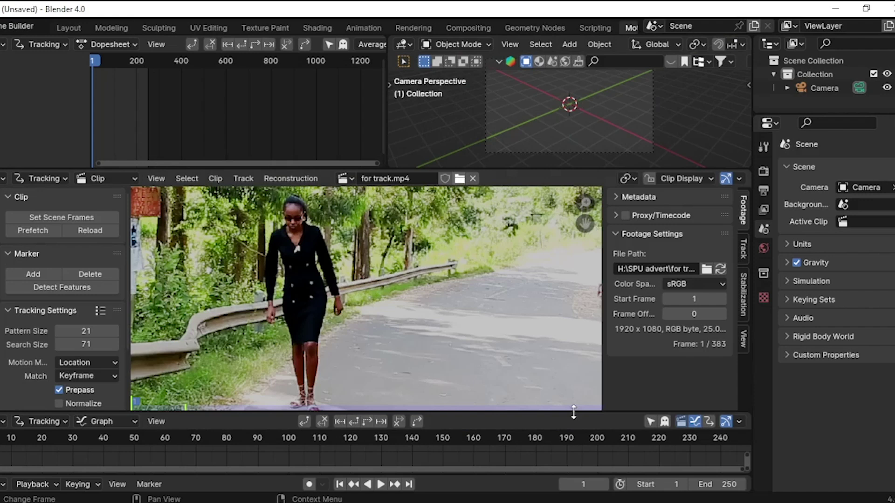
pyautogui.scroll(-5, 360, 276)
pyautogui.scroll(5, 359, 275)
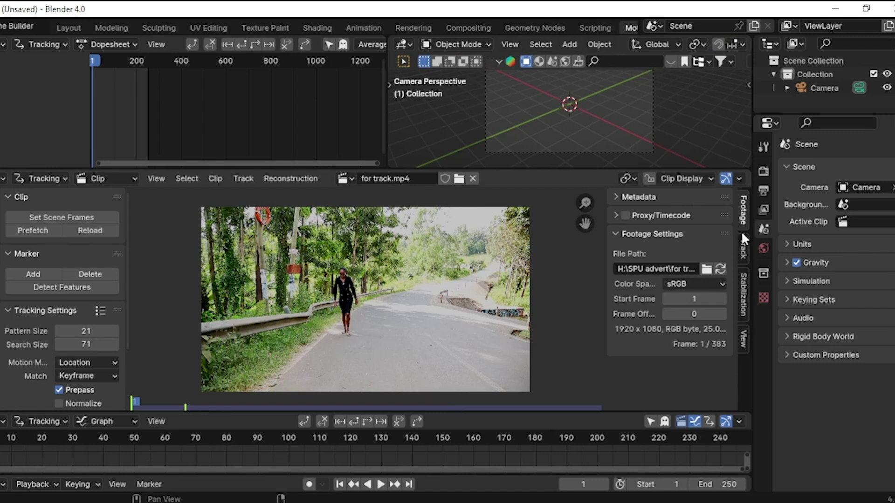
# Set the render engine to Cycles with the GPU Compute device
pyautogui.click(764, 176)
pyautogui.click(860, 169)
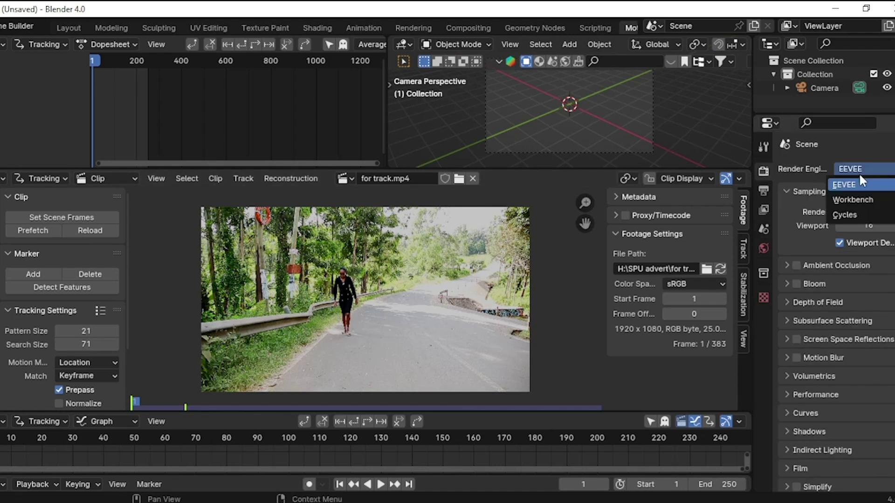
pyautogui.click(856, 214)
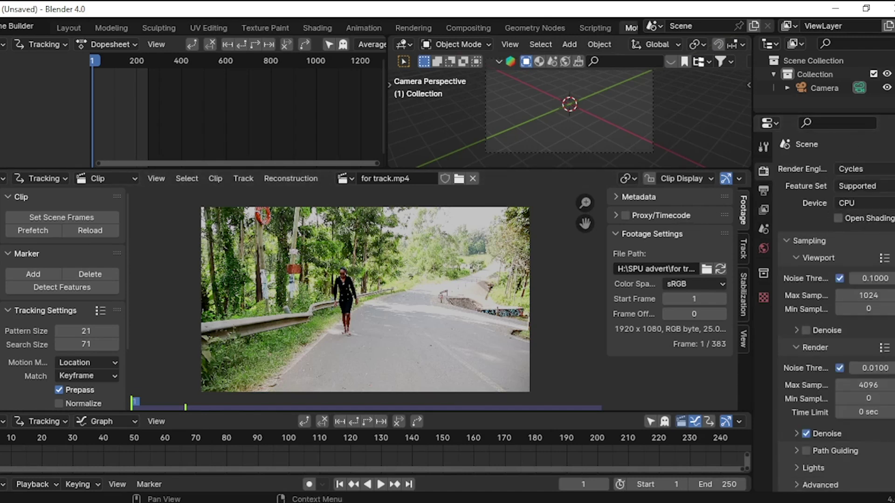
pyautogui.click(879, 201)
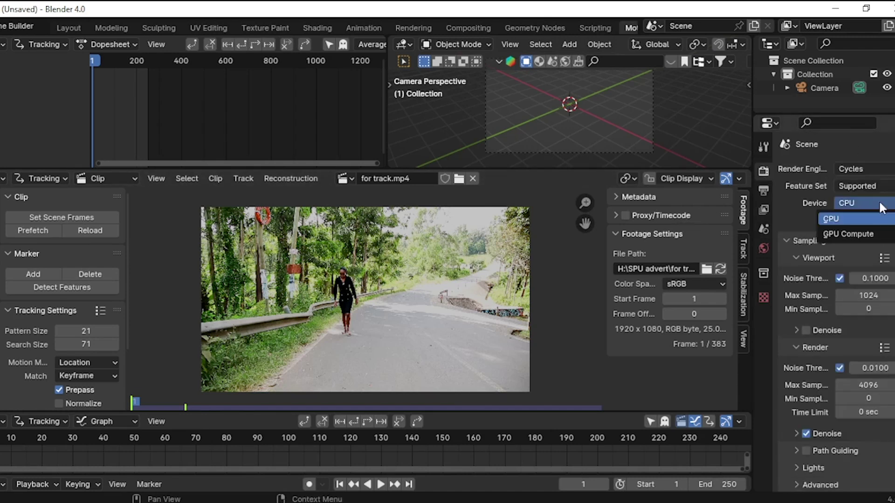
pyautogui.click(852, 230)
# Change the Color Management view transform from AgX to Standard
pyautogui.scroll(-8, 798, 368)
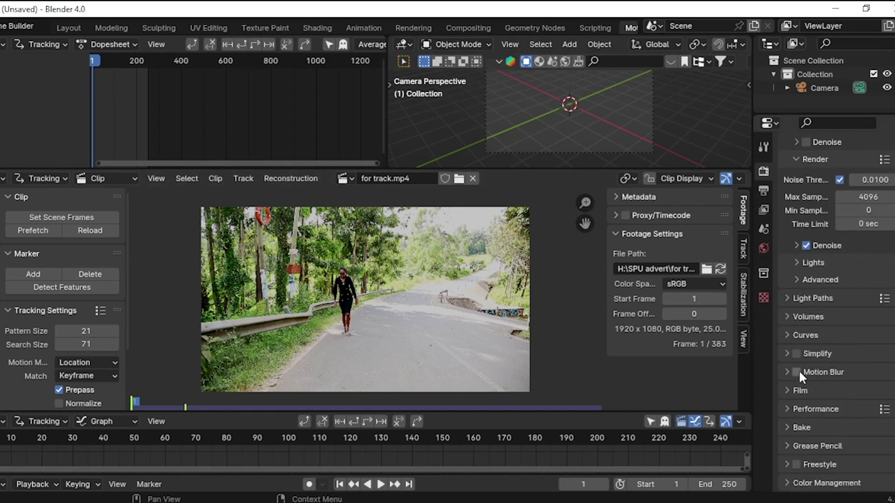
pyautogui.click(785, 480)
pyautogui.scroll(-7, 846, 381)
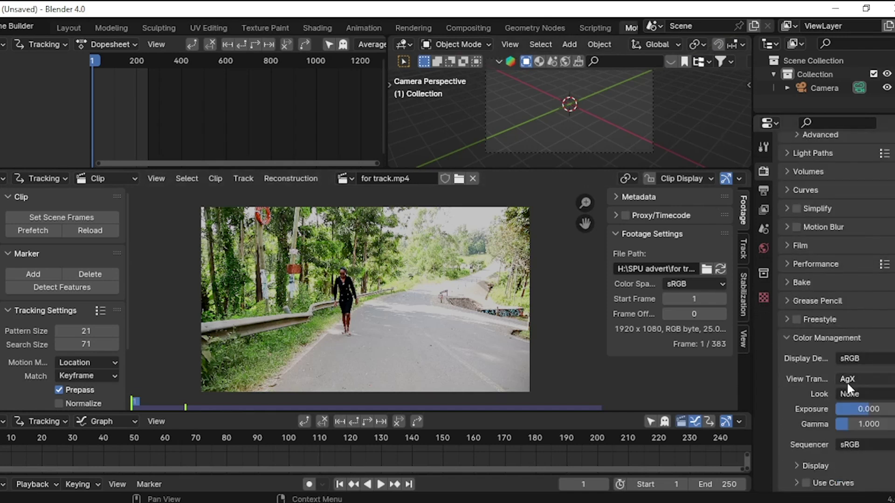
pyautogui.click(871, 376)
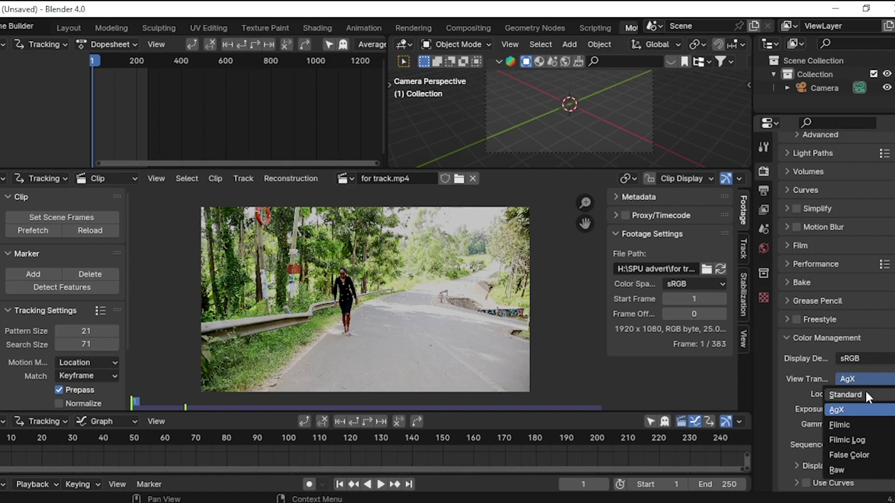
pyautogui.click(865, 390)
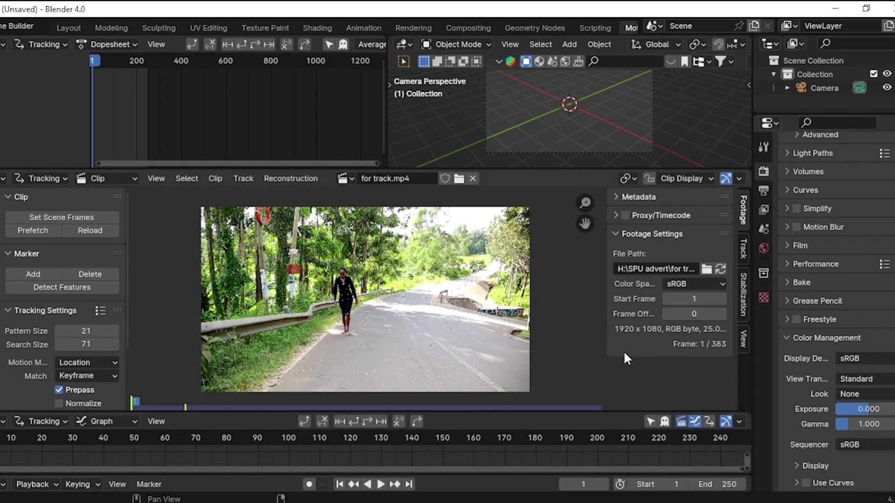
# Match the scene frame range to the clip, prefetch the footage and scrub back to frame 1
pyautogui.press('n')
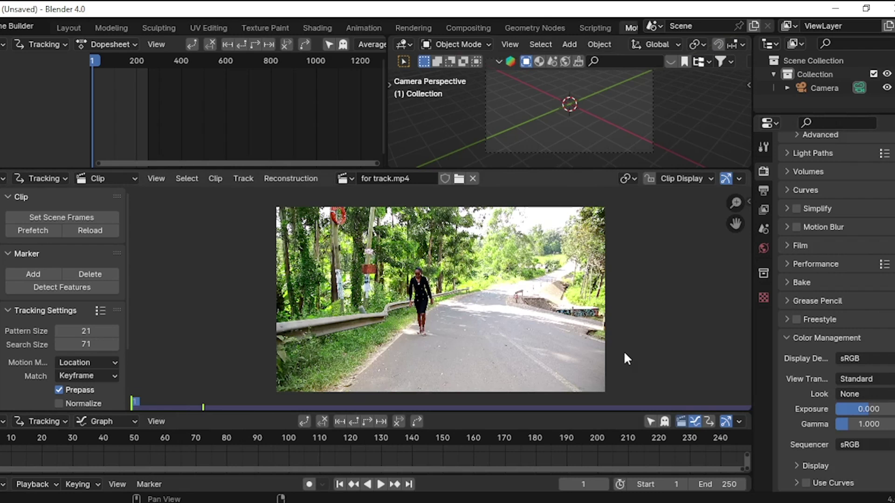
pyautogui.press('n')
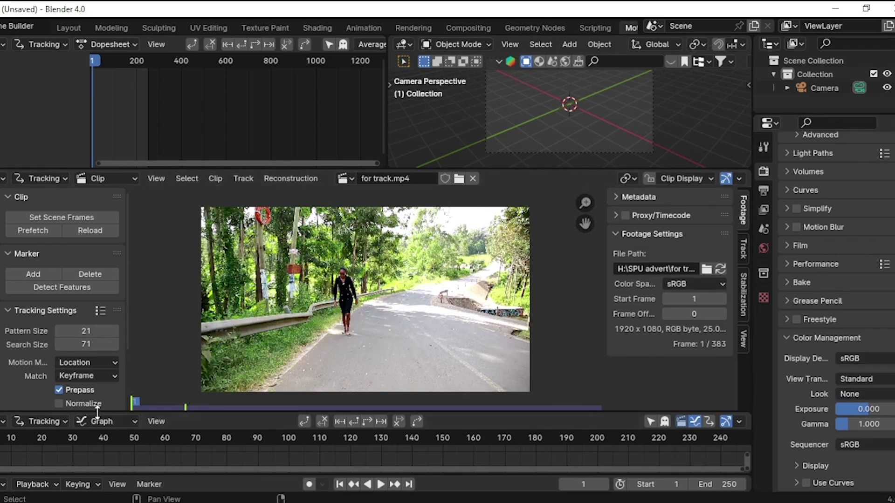
pyautogui.click(64, 217)
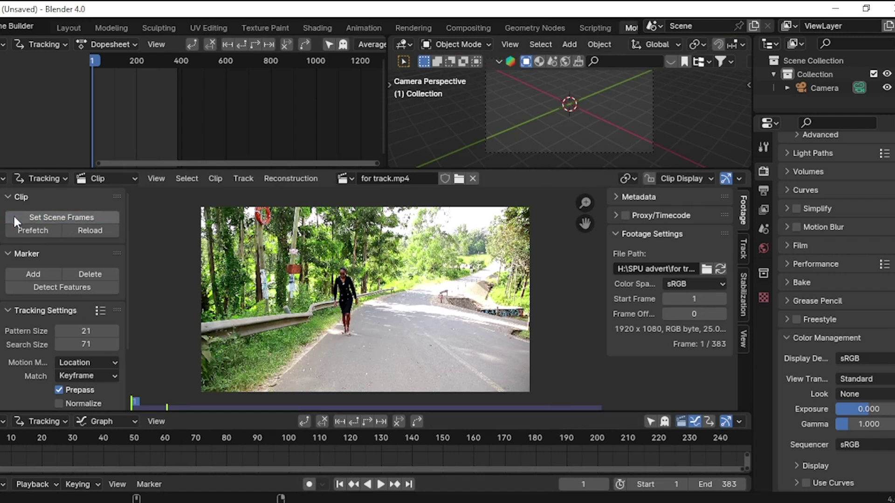
pyautogui.scroll(-8, 295, 443)
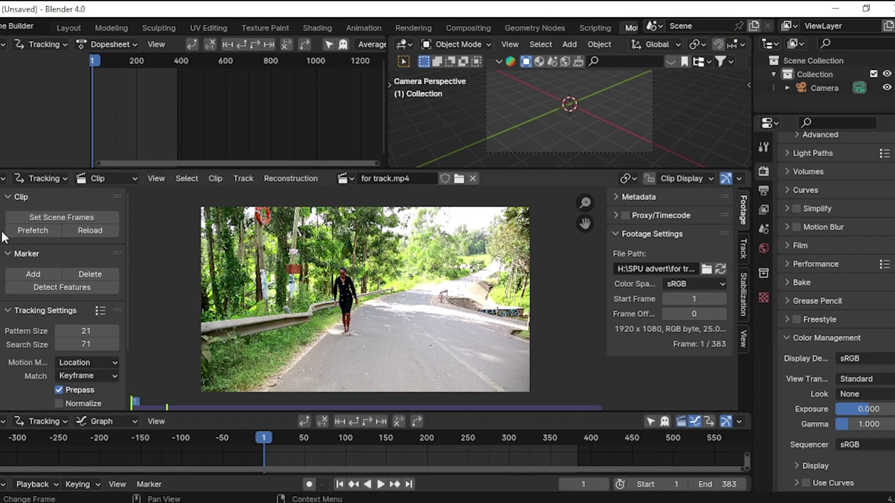
pyautogui.click(33, 230)
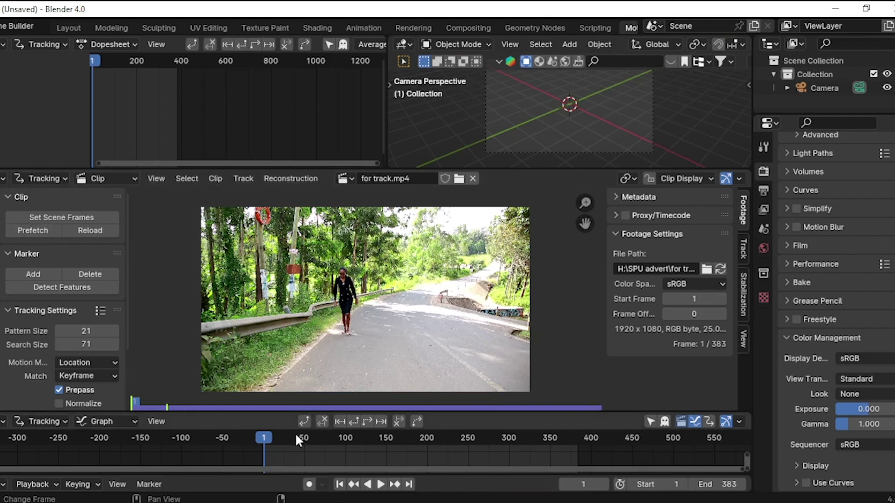
pyautogui.moveTo(270, 441)
pyautogui.mouseDown()
pyautogui.moveTo(331, 437)
pyautogui.moveTo(264, 434)
pyautogui.mouseUp()
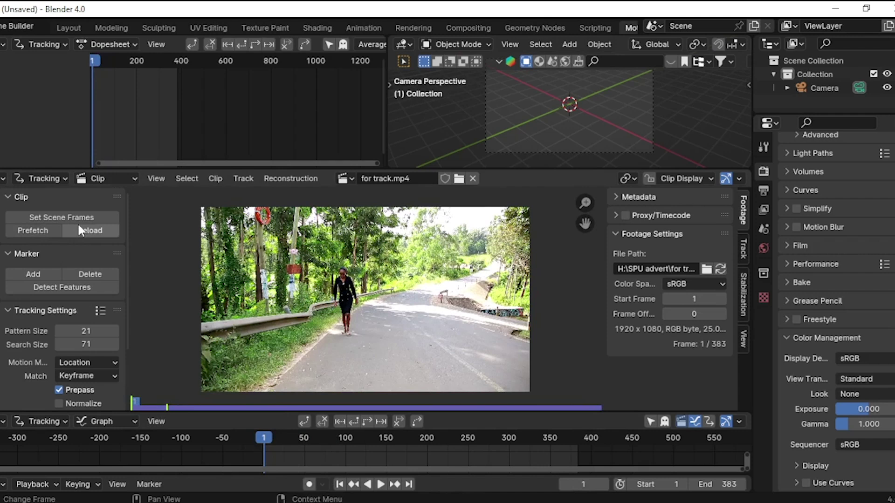
# Apply the Blurry Footage tracking settings preset (pattern 31, search 91)
pyautogui.scroll(-3, 63, 254)
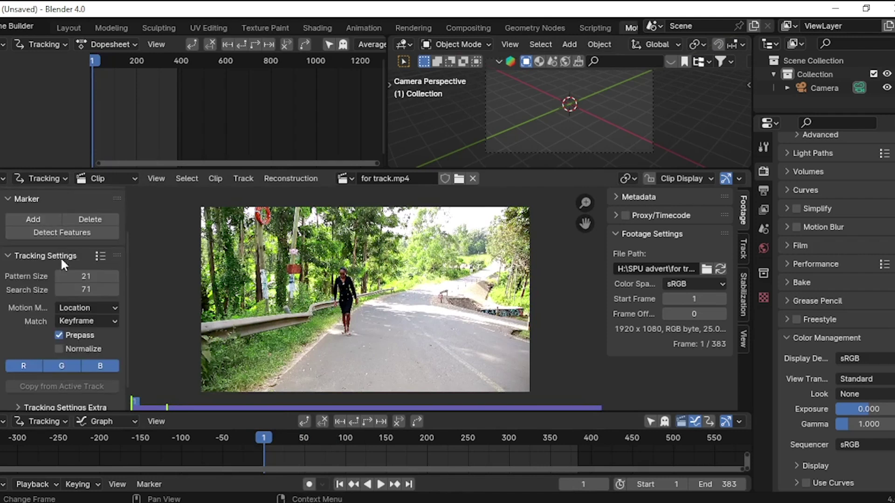
pyautogui.click(100, 256)
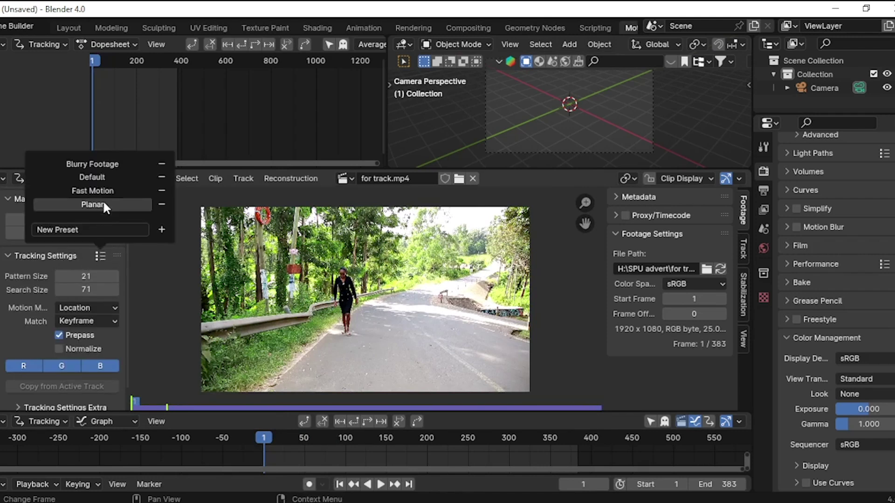
pyautogui.click(106, 164)
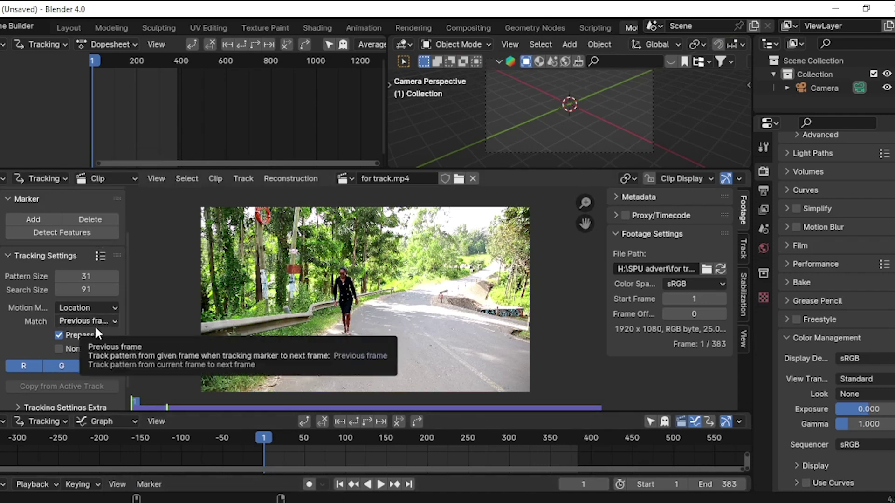
pyautogui.scroll(3, 35, 318)
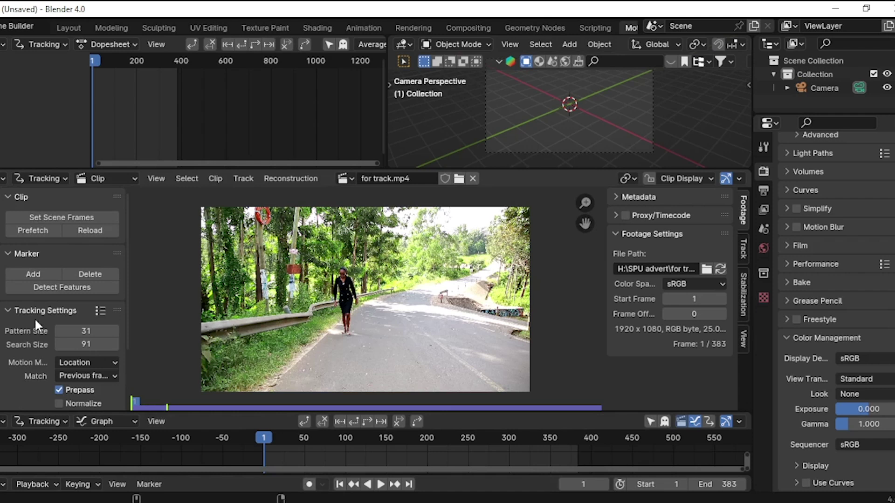
# Detect features on frame 1 with threshold 0.800 and distance 80
pyautogui.click(57, 293)
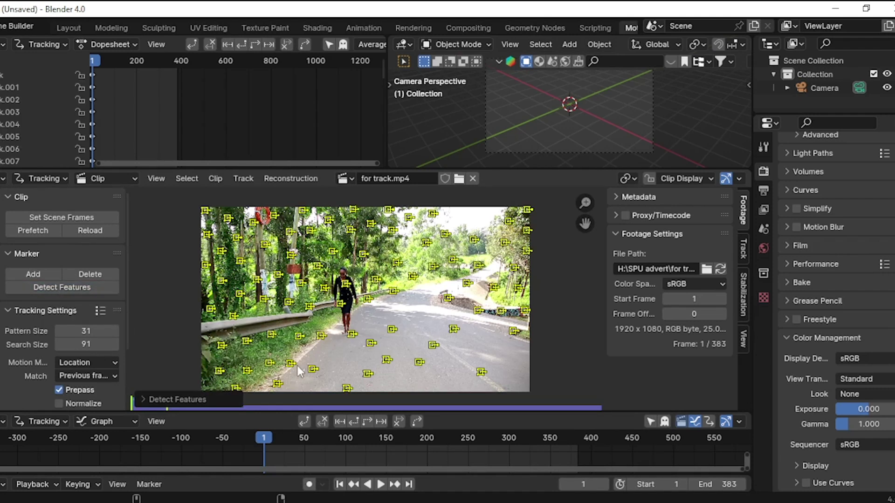
pyautogui.click(138, 399)
pyautogui.moveTo(257, 381); pyautogui.dragTo(266, 381)
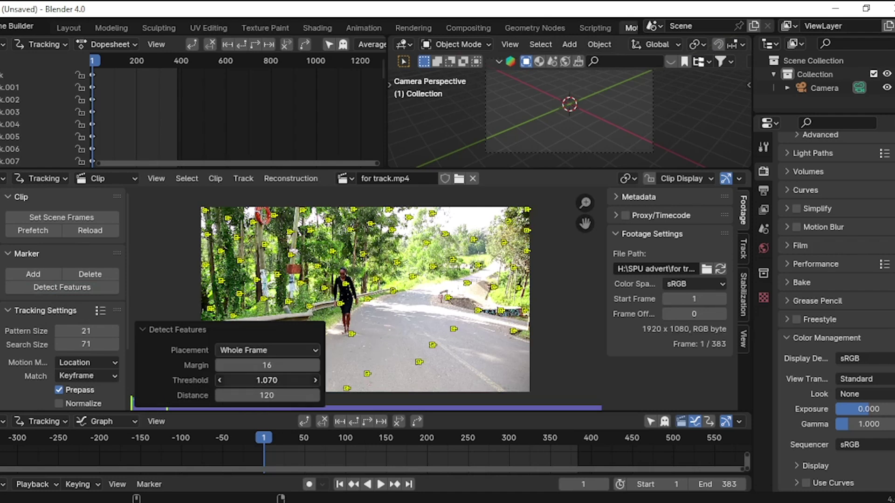
pyautogui.moveTo(266, 381)
pyautogui.mouseDown()
pyautogui.moveTo(280, 381)
pyautogui.moveTo(219, 380)
pyautogui.moveTo(275, 380)
pyautogui.mouseUp()
pyautogui.click(277, 380)
pyautogui.write('.8')
pyautogui.press('Return')
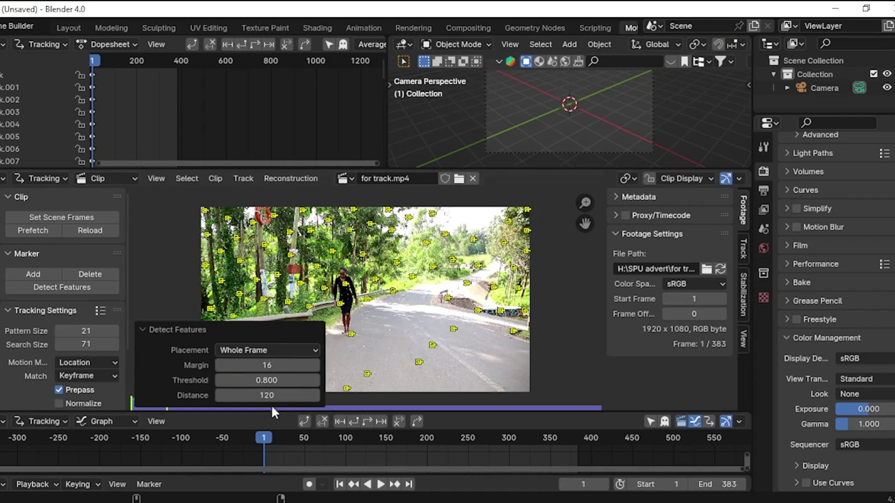
pyautogui.click(270, 395)
pyautogui.write('80')
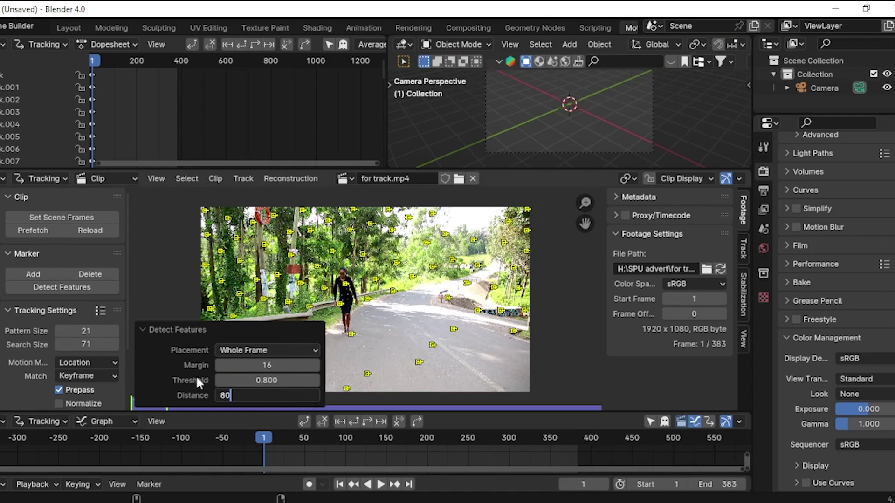
pyautogui.press('Return')
# Set the detection margin to 16, then deselect all tracking markers
pyautogui.press('BackSpace')
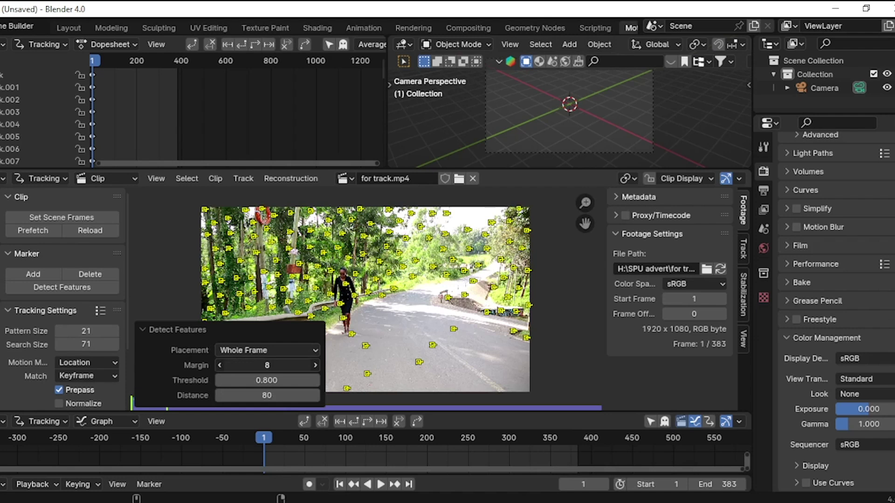
pyautogui.moveTo(267, 365); pyautogui.dragTo(285, 365)
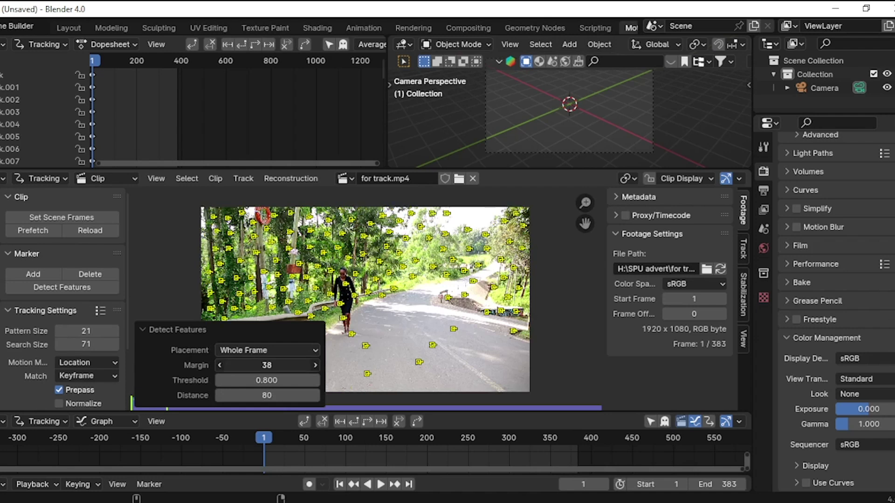
pyautogui.click(278, 366)
pyautogui.write('16')
pyautogui.press('Return')
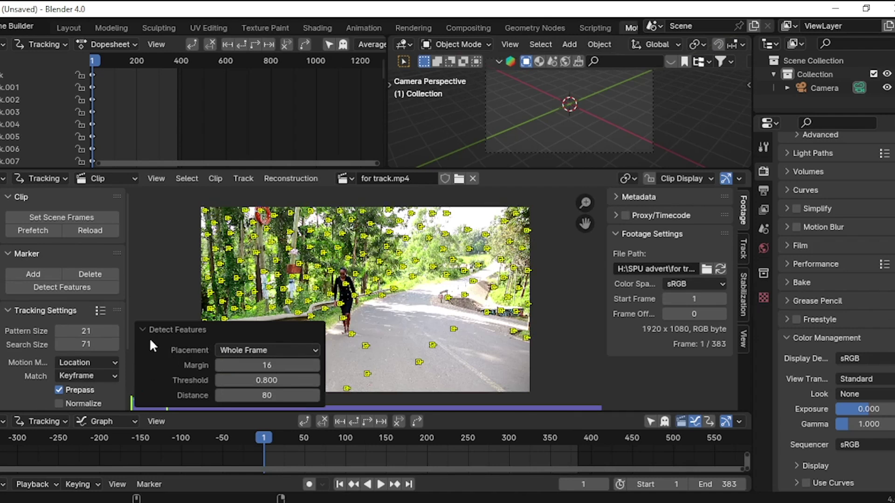
pyautogui.click(148, 336)
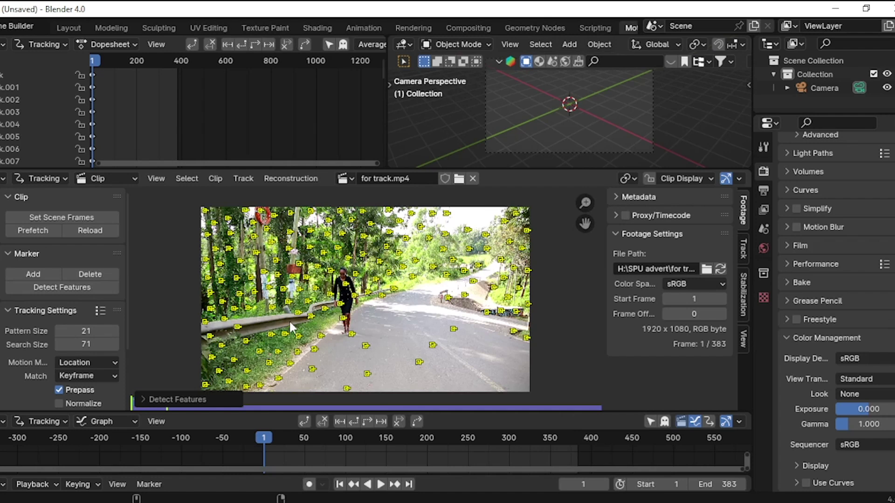
pyautogui.scroll(2, 366, 319)
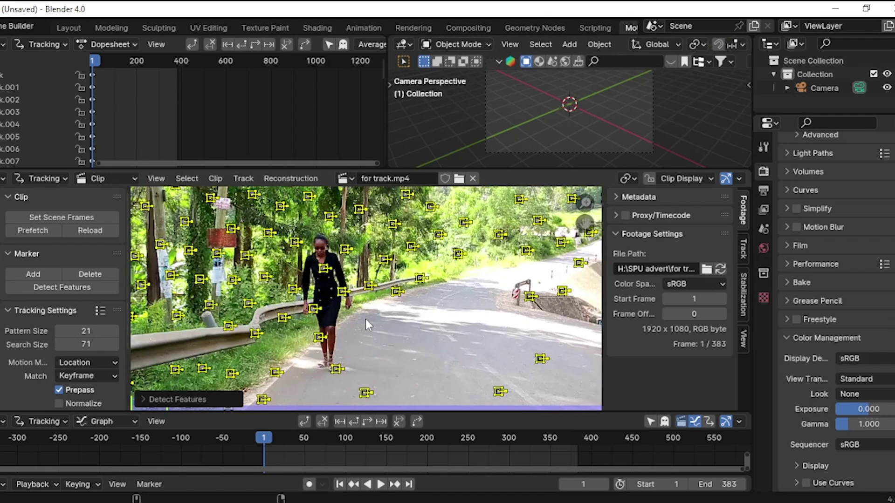
pyautogui.scroll(2, 365, 318)
pyautogui.click(338, 325)
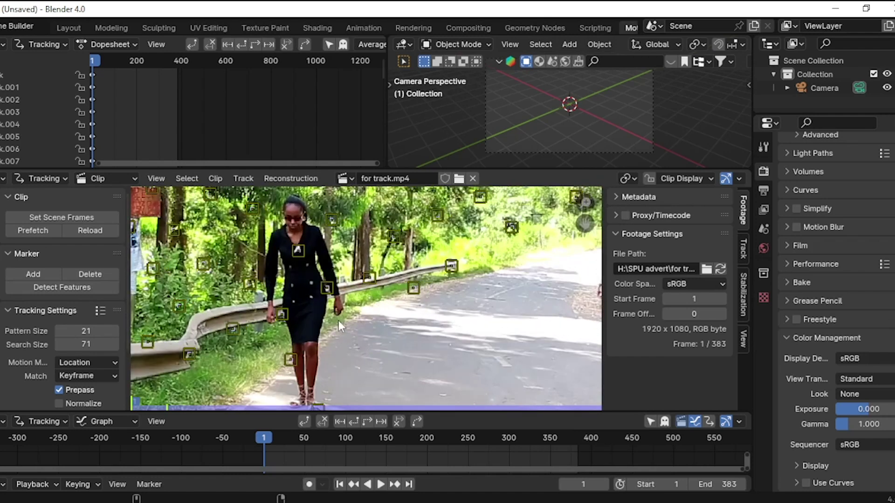
# Delete the markers on the walking woman, from her feet to her chest
pyautogui.click(289, 360)
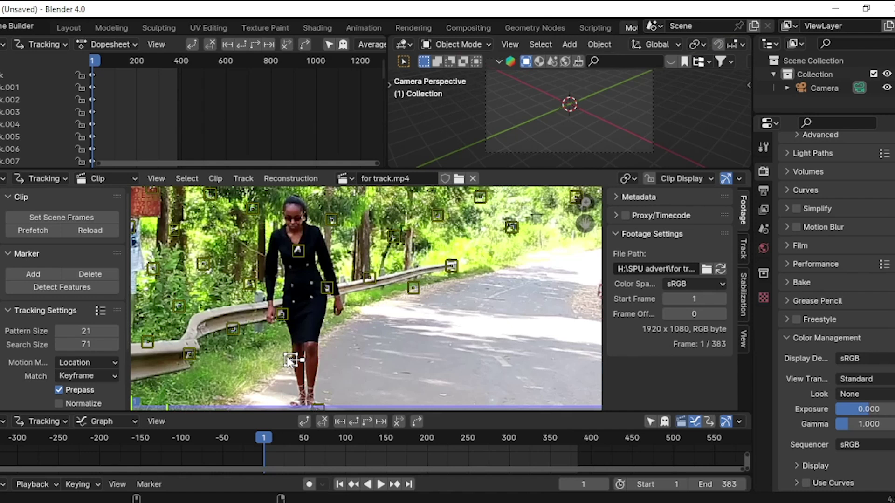
pyautogui.press('x')
pyautogui.click(289, 358)
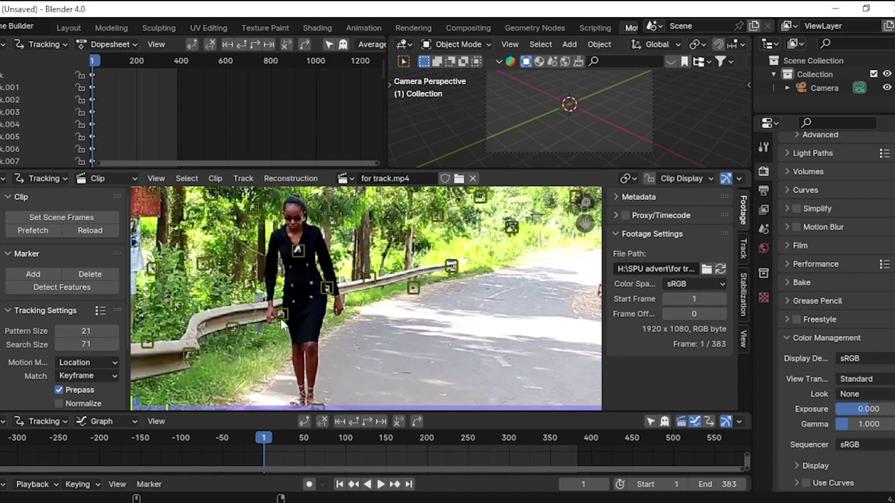
pyautogui.click(281, 316)
pyautogui.press('x')
pyautogui.click(282, 314)
pyautogui.click(330, 297)
pyautogui.press('x')
pyautogui.click(293, 299)
pyautogui.click(298, 251)
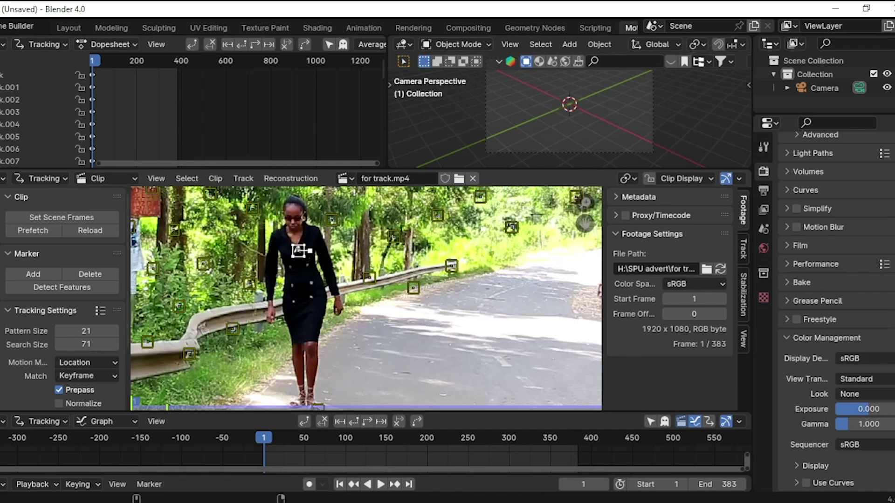
pyautogui.press('x')
pyautogui.click(301, 248)
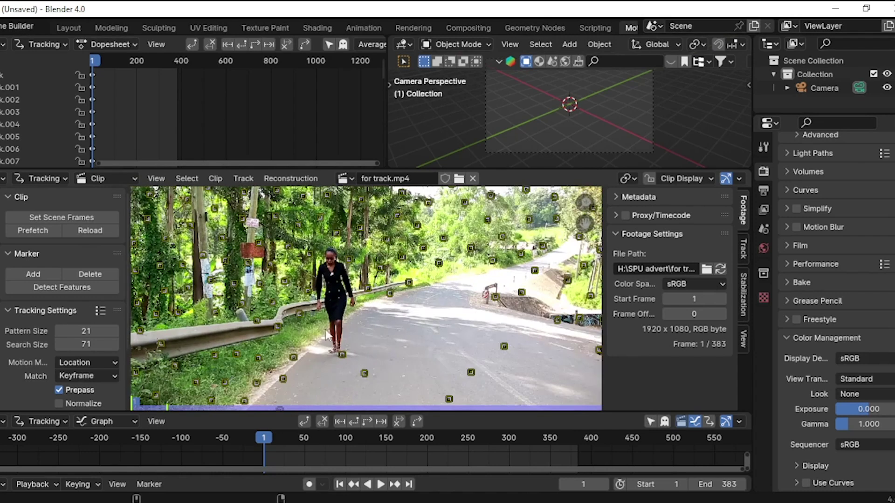
pyautogui.scroll(5, 325, 334)
pyautogui.scroll(2, 322, 328)
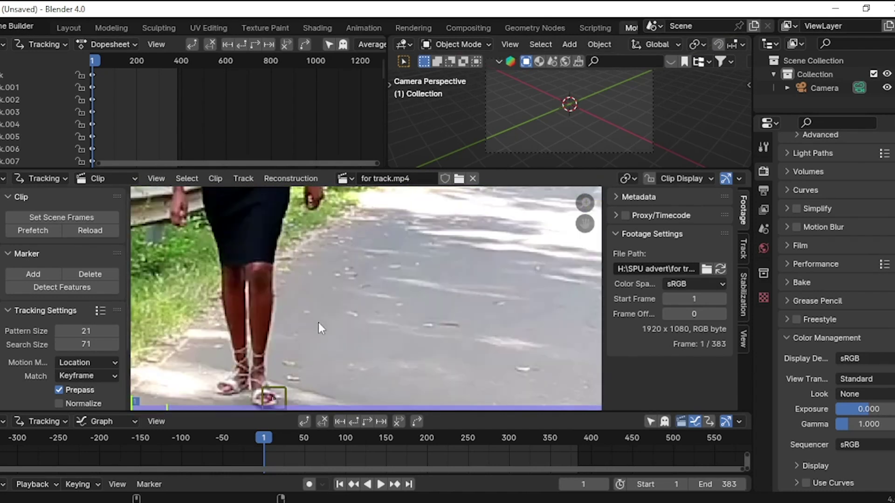
pyautogui.press('x')
pyautogui.click(280, 393)
pyautogui.scroll(-6, 316, 343)
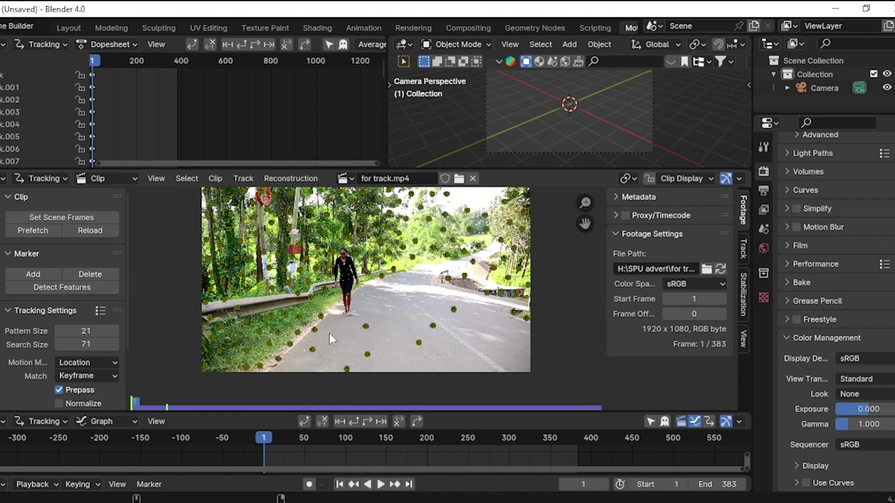
# Track all remaining markers forward, then return to frame 152
pyautogui.press('a')
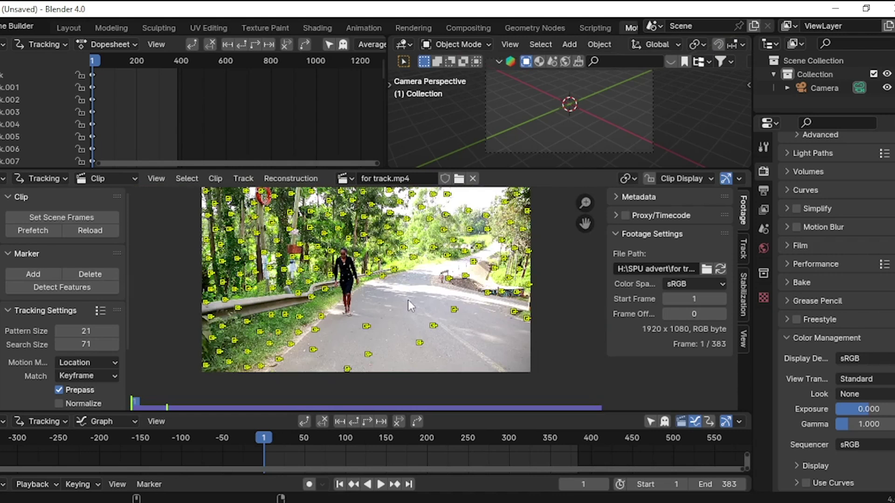
pyautogui.click(368, 421)
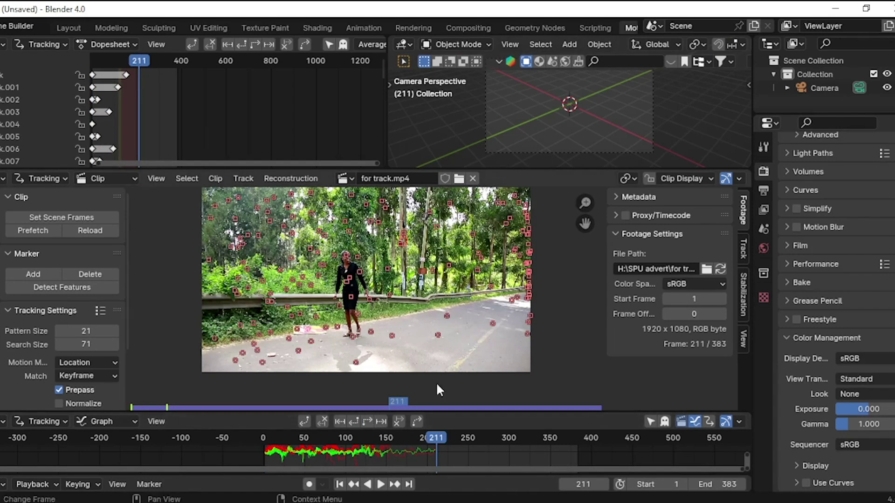
pyautogui.moveTo(432, 445); pyautogui.dragTo(387, 435)
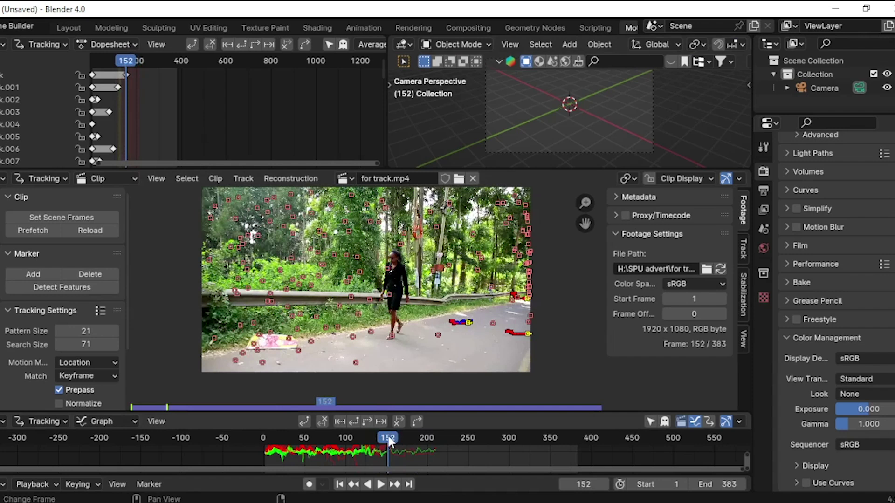
# Detect new features at frame 152 and delete the five tracks on the woman
pyautogui.click(84, 288)
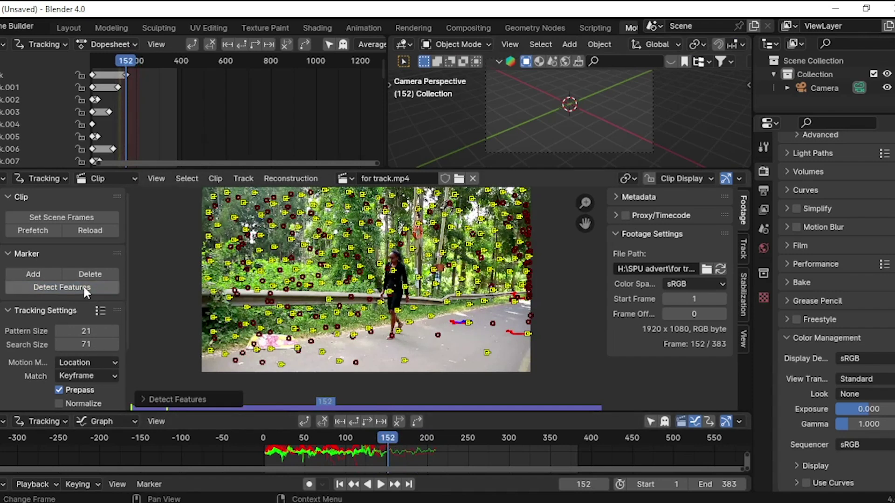
pyautogui.scroll(3, 438, 312)
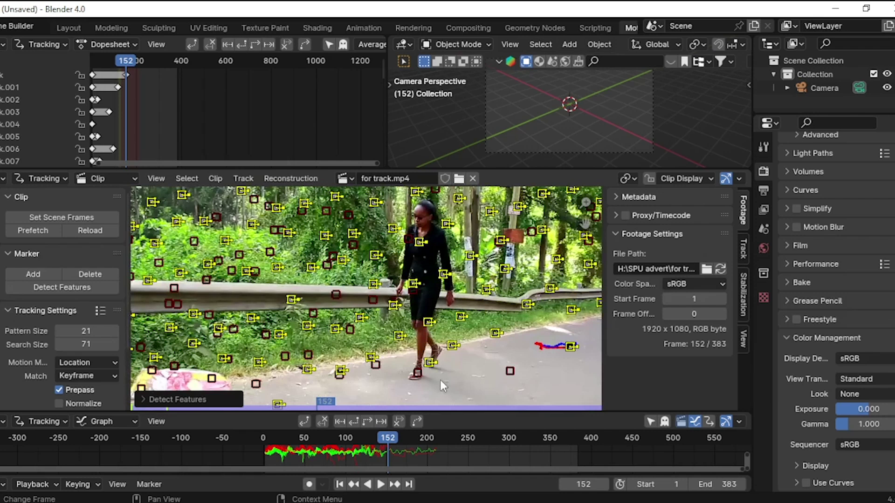
pyautogui.click(429, 364)
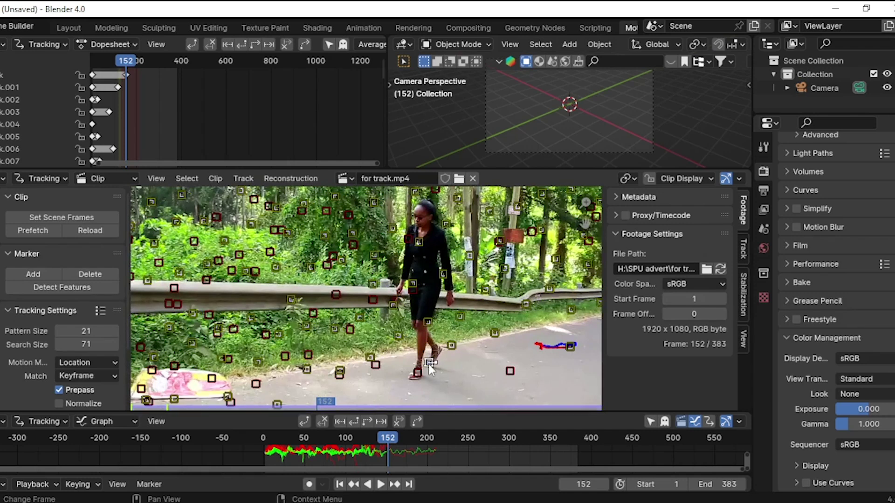
pyautogui.press('x')
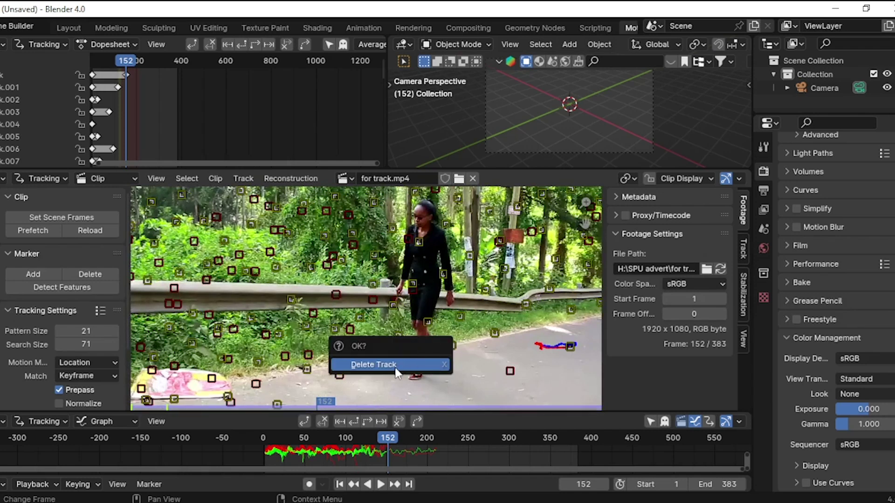
pyautogui.click(395, 364)
pyautogui.click(427, 321)
pyautogui.press('x')
pyautogui.click(423, 310)
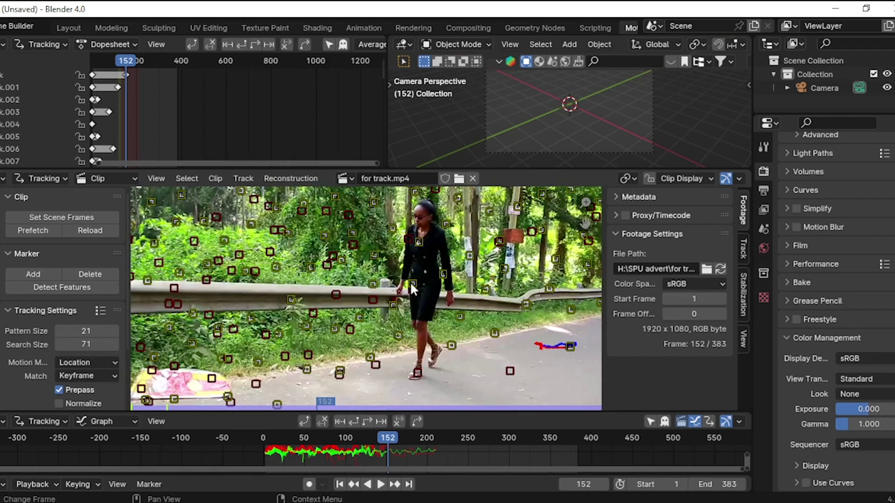
pyautogui.click(411, 286)
pyautogui.press('x')
pyautogui.click(410, 281)
pyautogui.click(443, 275)
pyautogui.press('x')
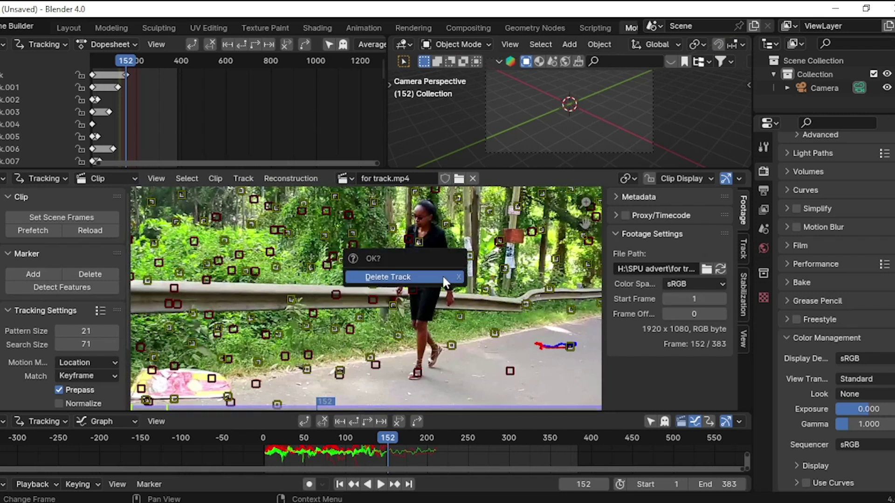
pyautogui.click(443, 276)
pyautogui.click(419, 242)
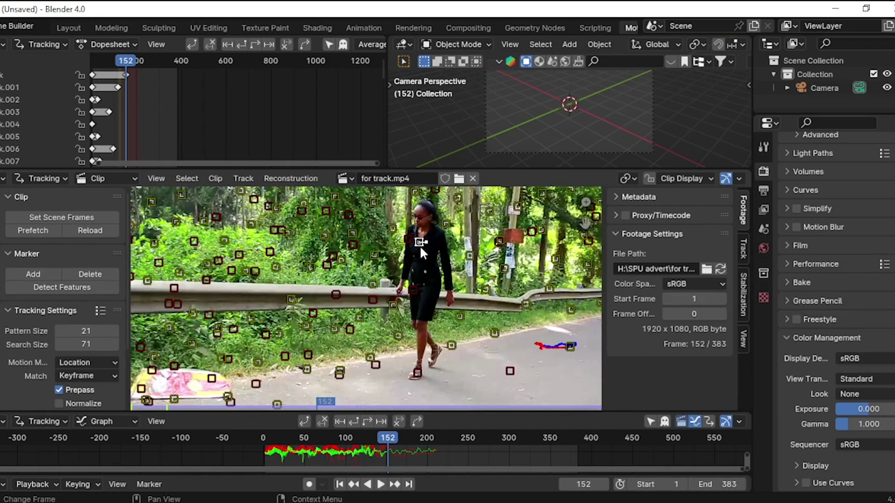
pyautogui.press('x')
pyautogui.click(435, 247)
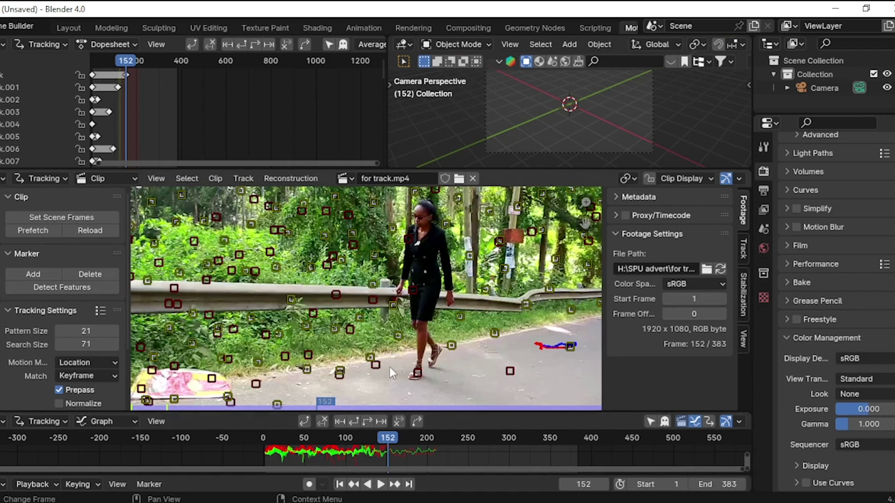
# Track all remaining markers forward to frame 383, the clip's end
pyautogui.press('a')
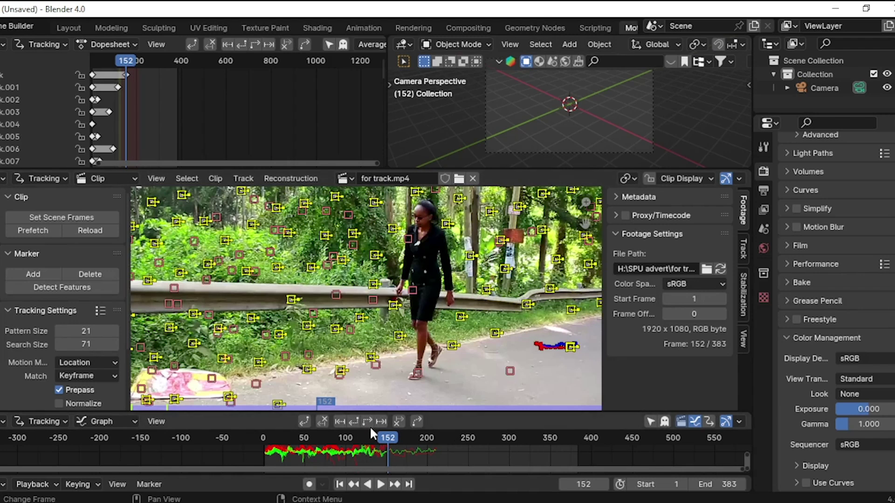
pyautogui.click(369, 419)
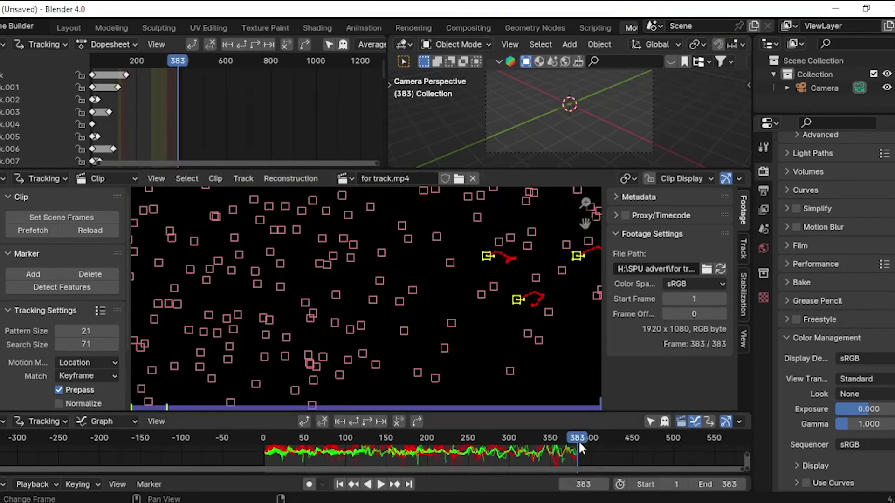
pyautogui.scroll(-4, 461, 369)
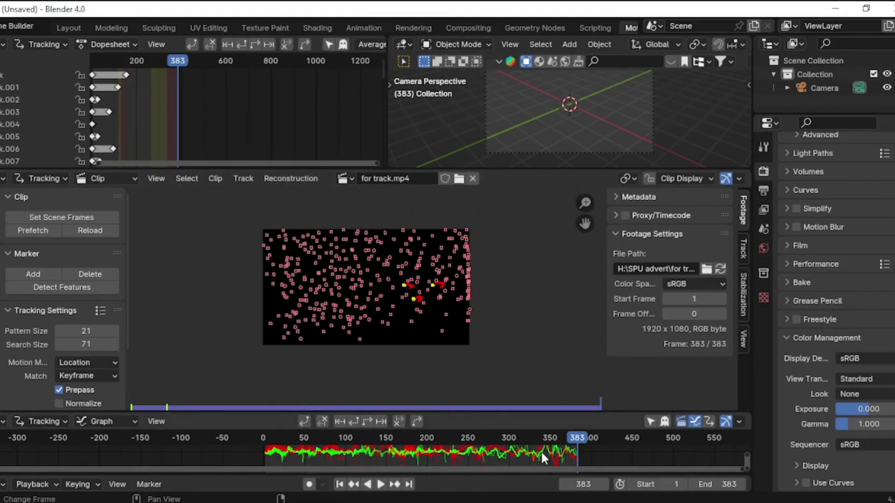
pyautogui.moveTo(572, 439); pyautogui.dragTo(573, 439)
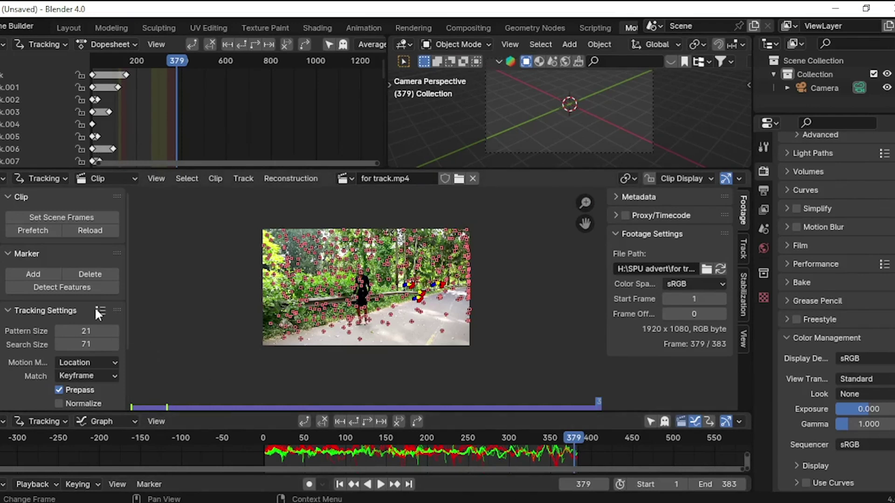
# Detect new features at frame 380 and delete the tracks landing on the woman
pyautogui.click(84, 287)
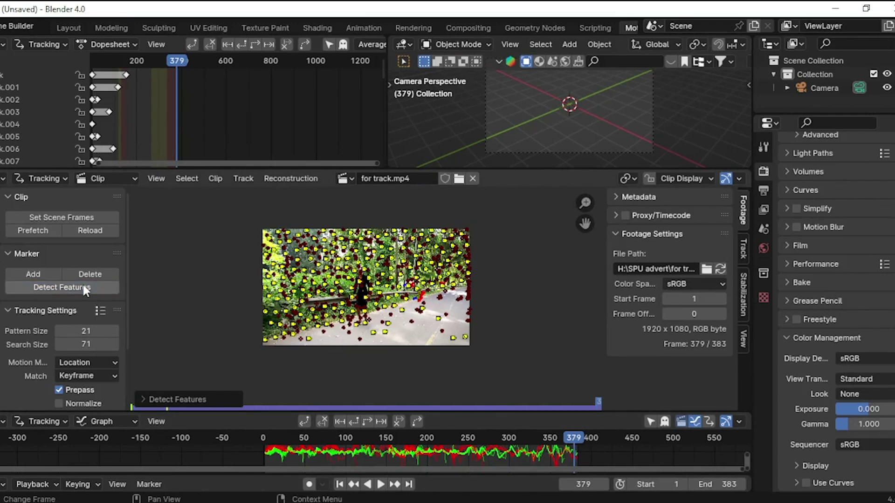
pyautogui.scroll(5, 379, 314)
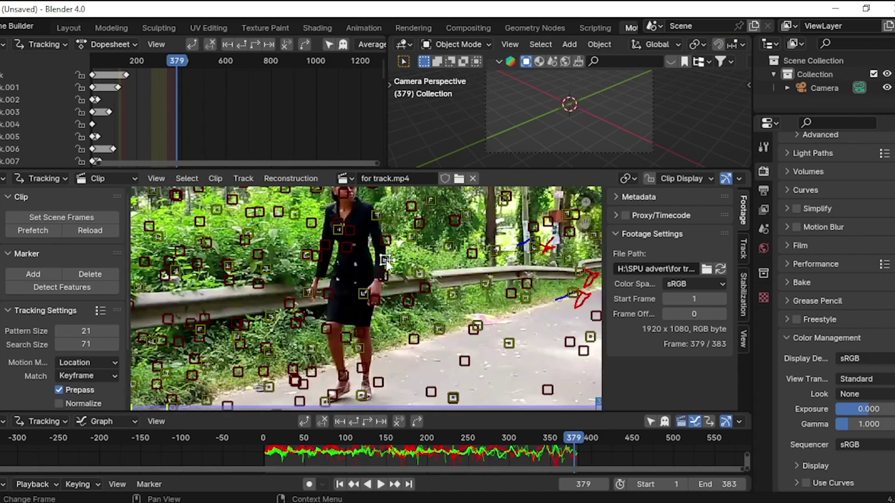
pyautogui.press('x')
pyautogui.click(365, 260)
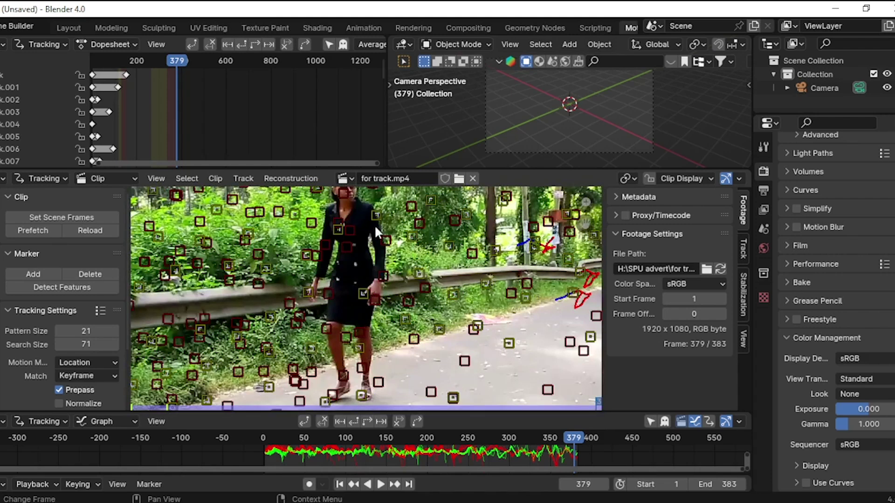
pyautogui.press('x')
pyautogui.click(330, 220)
pyautogui.press('x')
pyautogui.click(337, 228)
pyautogui.click(306, 292)
pyautogui.press('x')
pyautogui.click(306, 288)
pyautogui.click(361, 292)
pyautogui.press('x')
pyautogui.click(359, 287)
pyautogui.click(360, 347)
pyautogui.press('x')
pyautogui.click(360, 350)
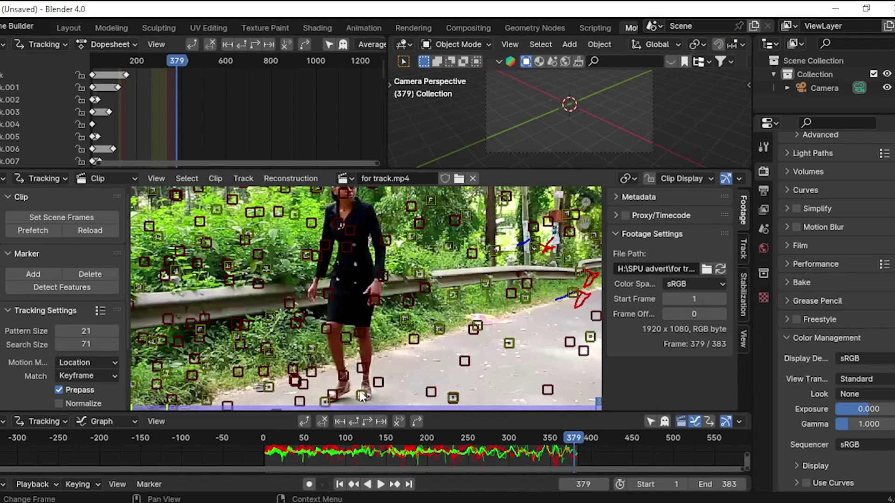
pyautogui.click(360, 392)
pyautogui.press('x')
pyautogui.click(356, 392)
# Check the tracks at frame 157, return to frame 380 and delete one more track
pyautogui.click(324, 406)
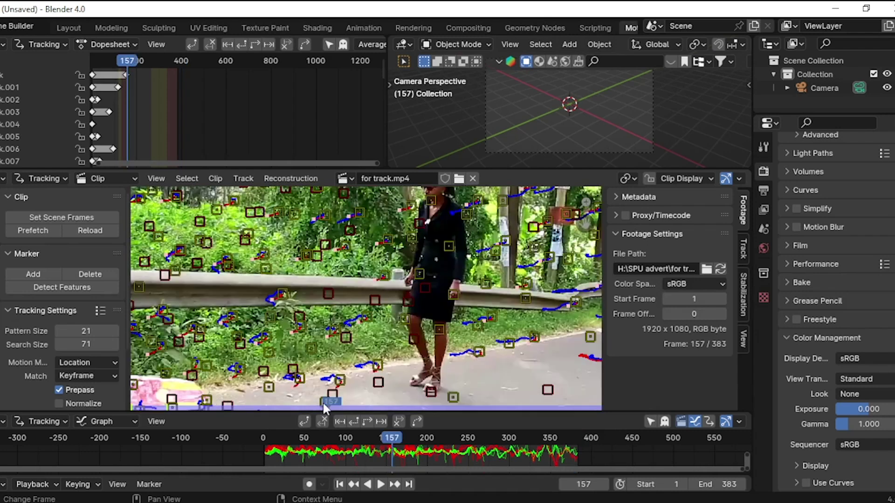
pyautogui.click(575, 438)
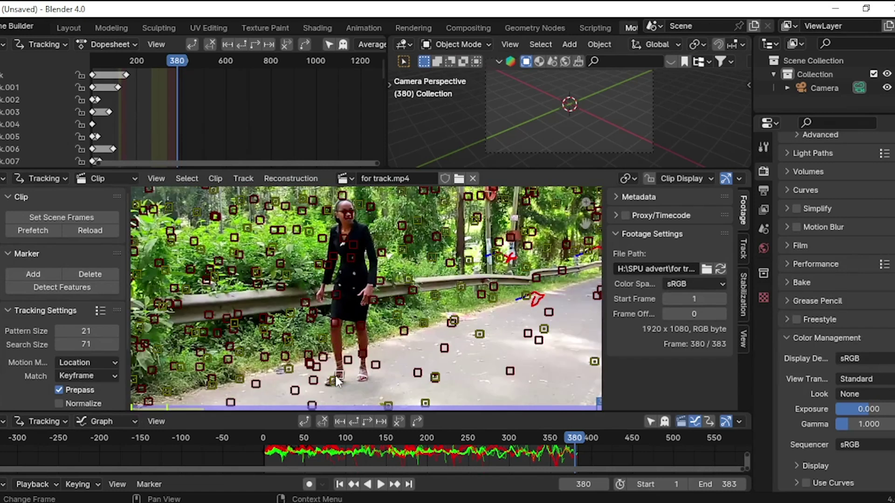
pyautogui.press('x')
pyautogui.click(335, 383)
# Track all markers backward from frame 380, then detect features at frame 216 and track them back to frame 1
pyautogui.press('a')
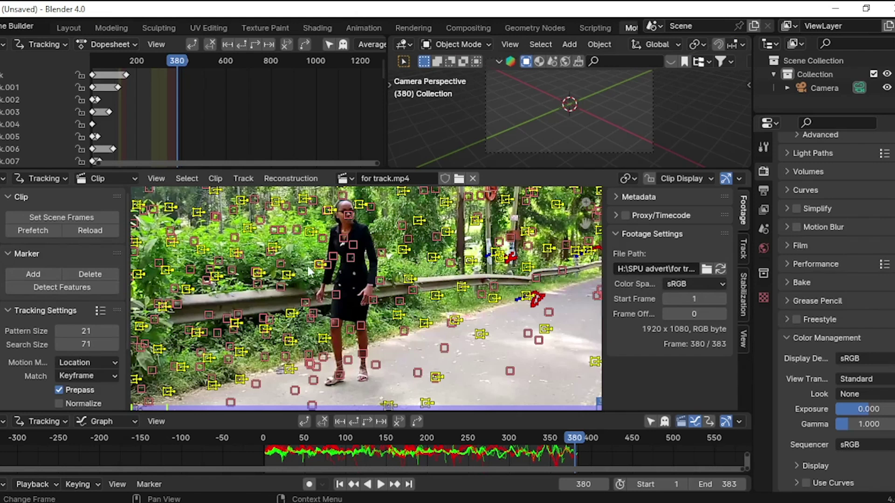
pyautogui.scroll(3, 375, 256)
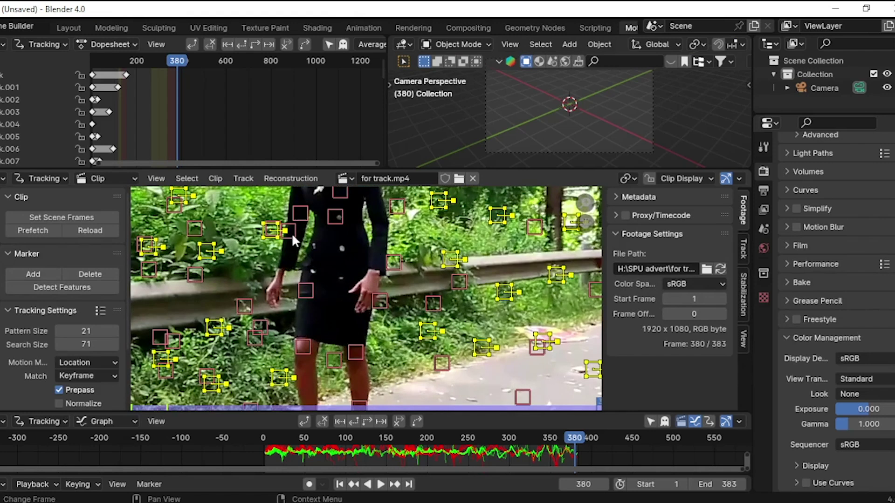
pyautogui.scroll(-3, 275, 238)
pyautogui.scroll(-2, 332, 283)
pyautogui.scroll(-2, 332, 283)
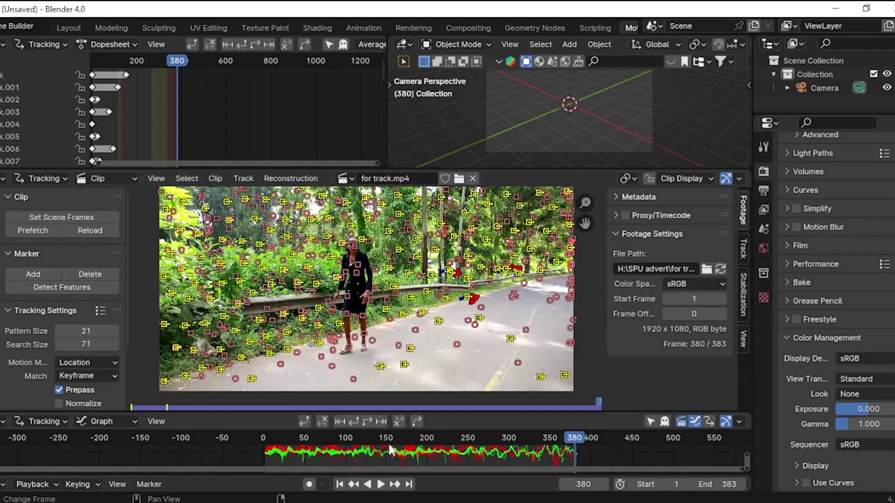
pyautogui.hotkey('shift', 'ctrl', 't')
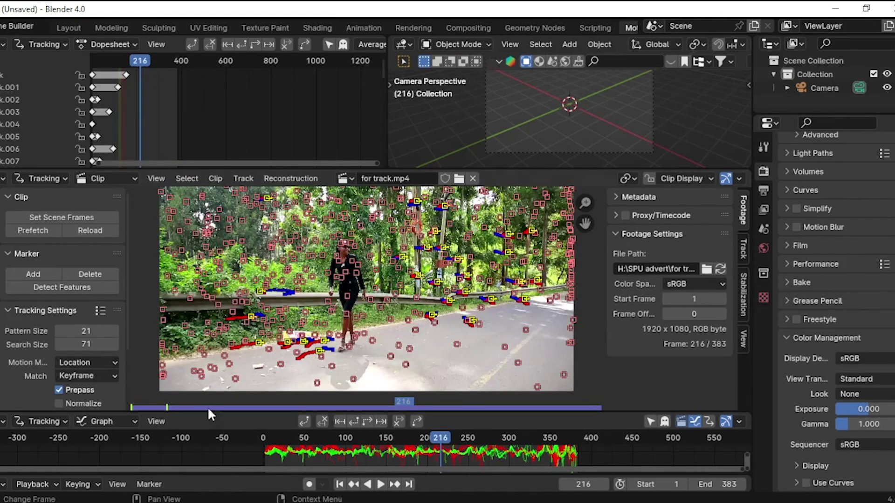
pyautogui.click(66, 291)
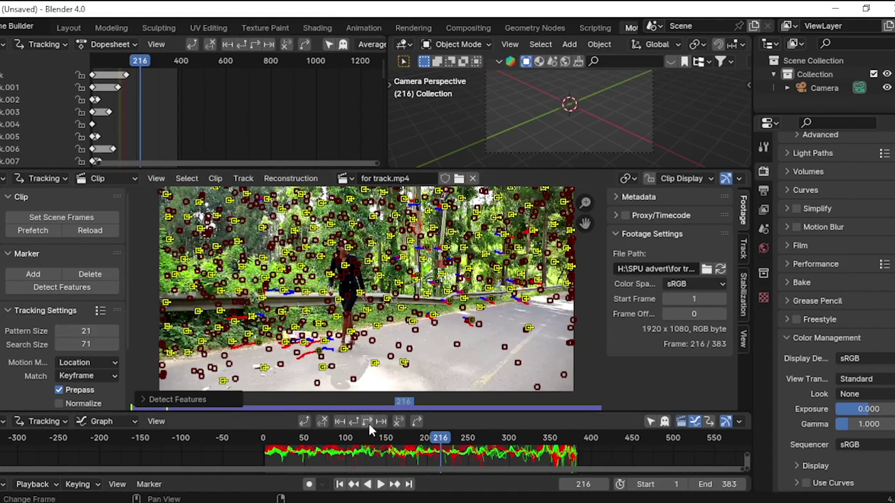
pyautogui.click(353, 423)
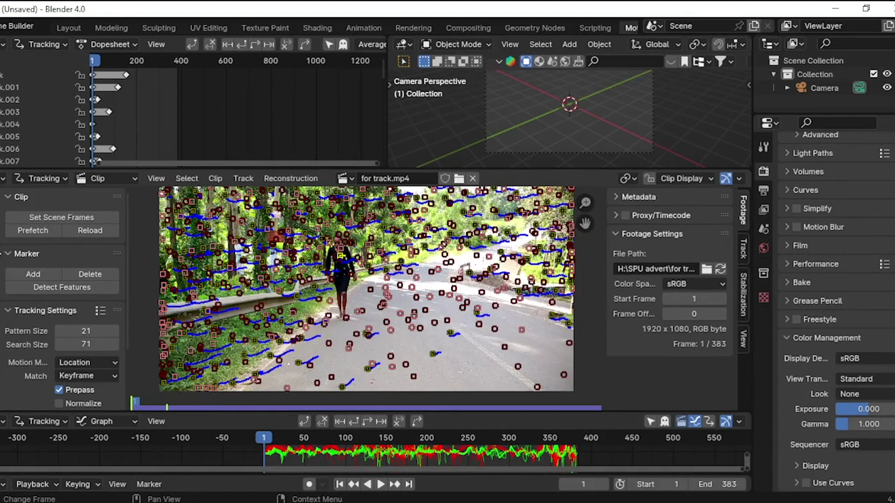
# Expand the track clean-up settings and review the tracks at frames 181, 275 and 156
pyautogui.scroll(-4, 67, 236)
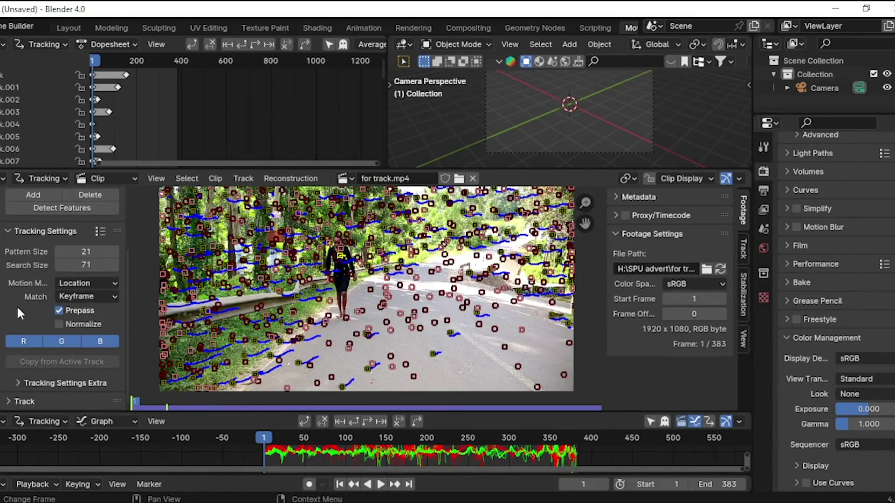
pyautogui.scroll(4, 12, 296)
pyautogui.scroll(-4, 29, 295)
pyautogui.keyDown('ctrl'); pyautogui.scroll(-1, 68, 238); pyautogui.keyUp('ctrl')
pyautogui.scroll(-8, 47, 272)
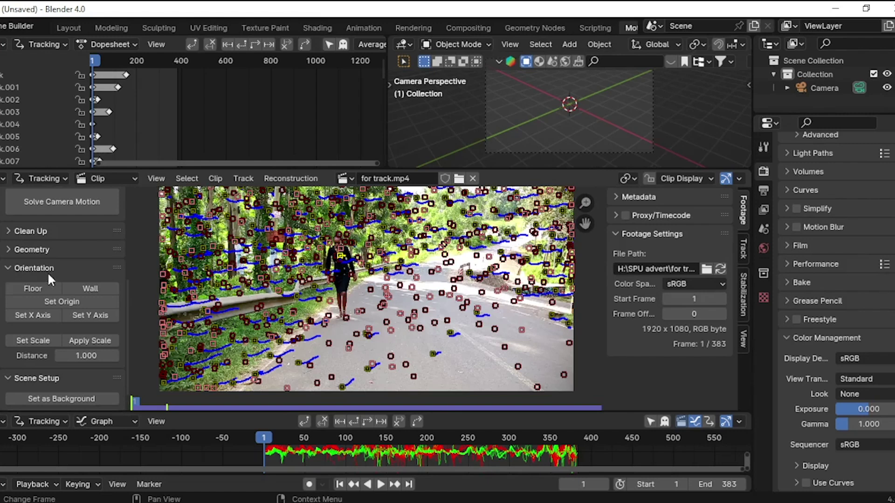
pyautogui.click(13, 228)
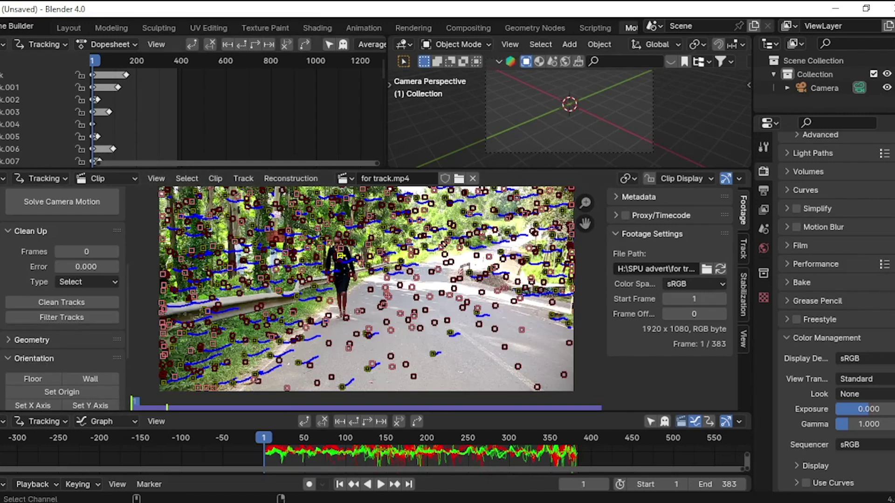
pyautogui.click(412, 437)
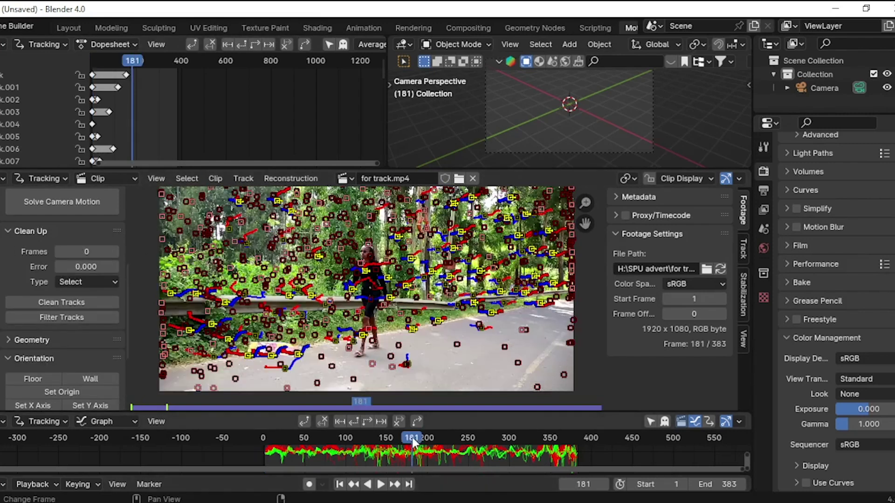
pyautogui.click(490, 449)
pyautogui.moveTo(503, 437); pyautogui.dragTo(407, 438)
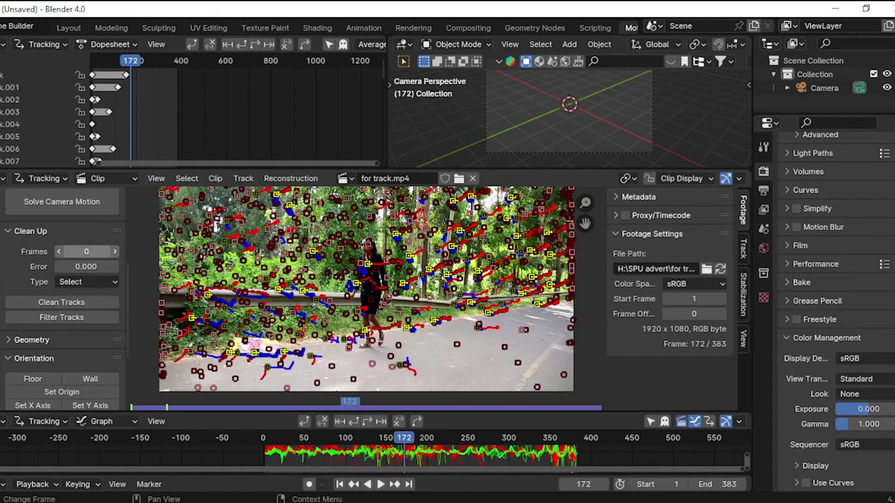
# Edit the clean-up minimum frames value
pyautogui.click(89, 253)
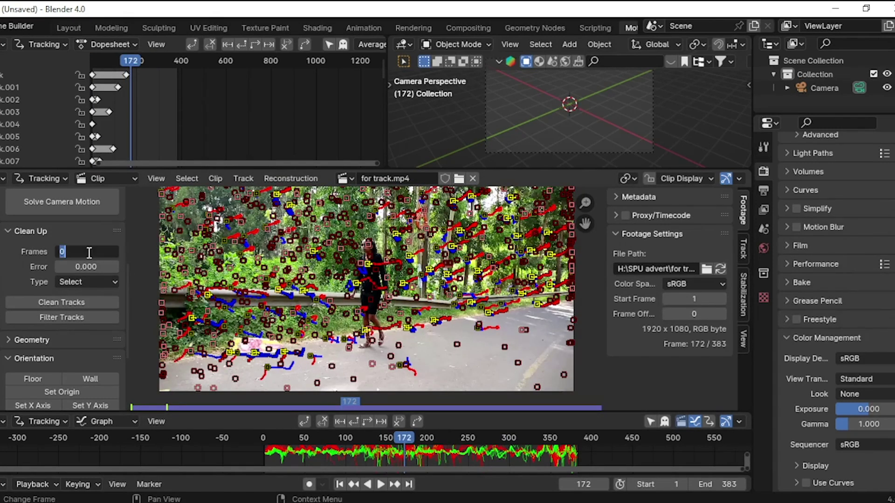
pyautogui.click(24, 273)
pyautogui.scroll(5, 25, 275)
pyautogui.scroll(3, 26, 278)
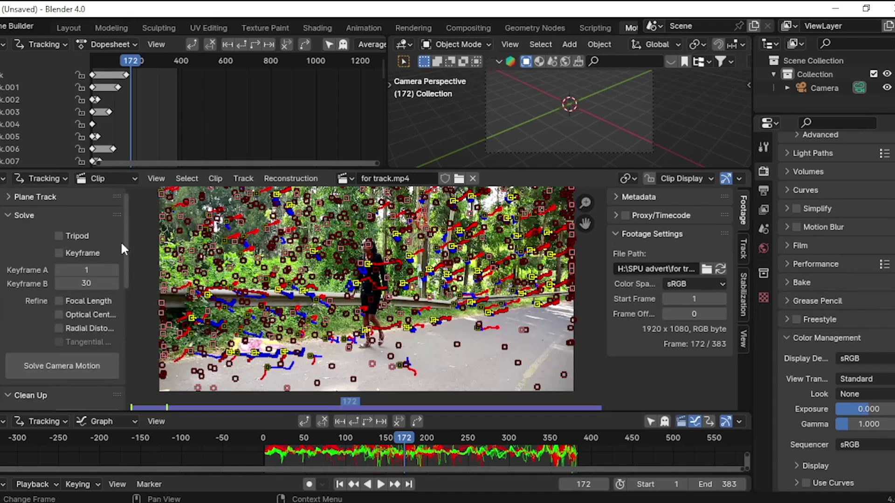
# Set solve Keyframe A to 172 and Keyframe B to 290, and enable Refine Focal Length
pyautogui.click(91, 270)
pyautogui.write('172')
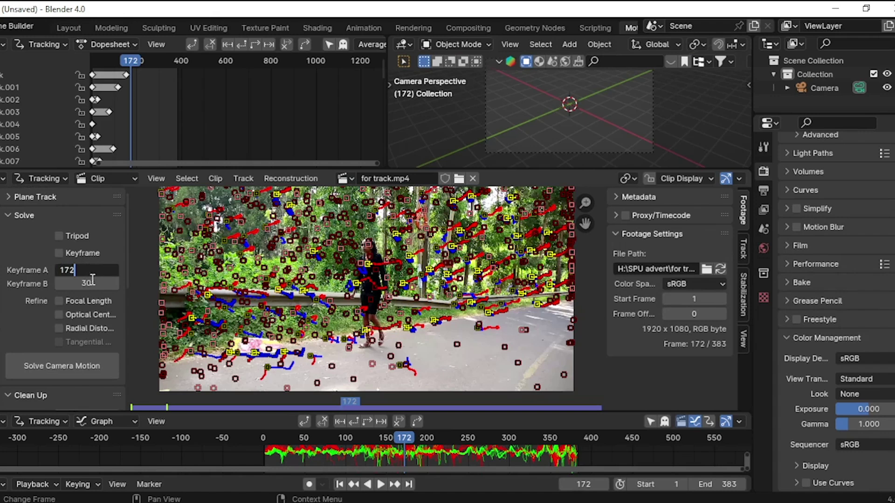
pyautogui.press('Return')
pyautogui.moveTo(418, 438); pyautogui.dragTo(507, 438)
pyautogui.doubleClick(84, 286)
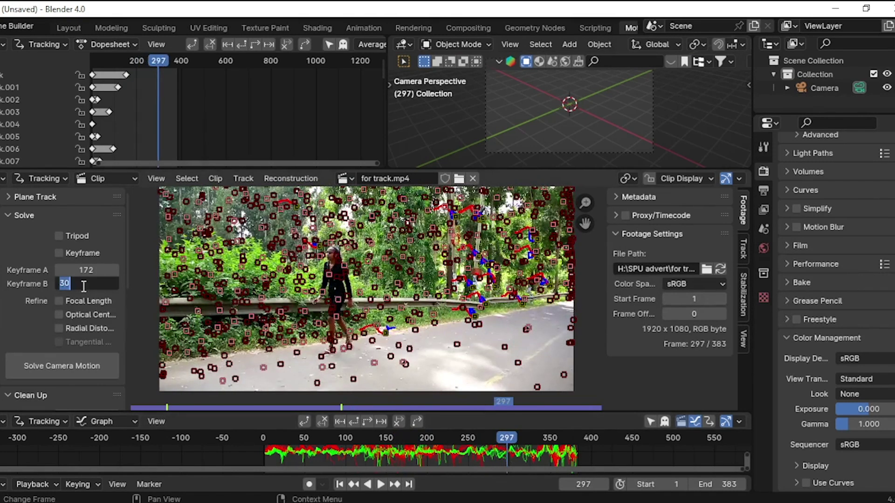
pyautogui.write('290')
pyautogui.press('Return')
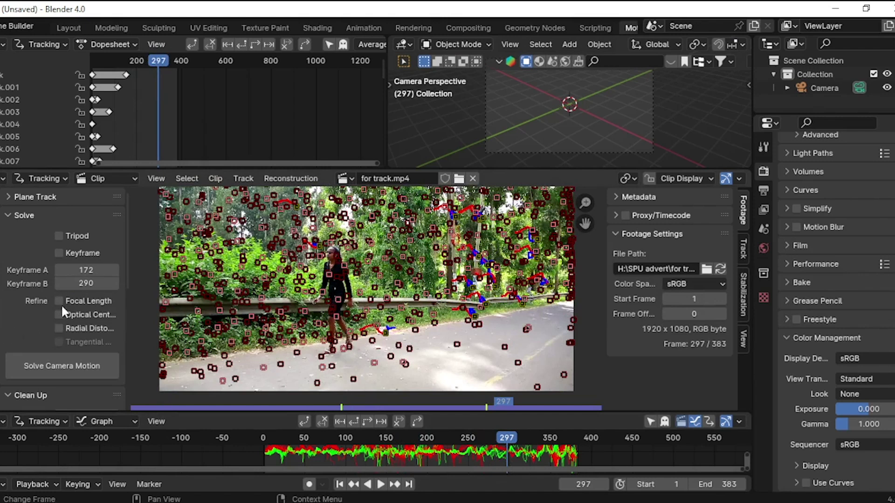
pyautogui.click(67, 300)
# Solve the camera motion, reaching a 9.97 px solve error
pyautogui.click(72, 363)
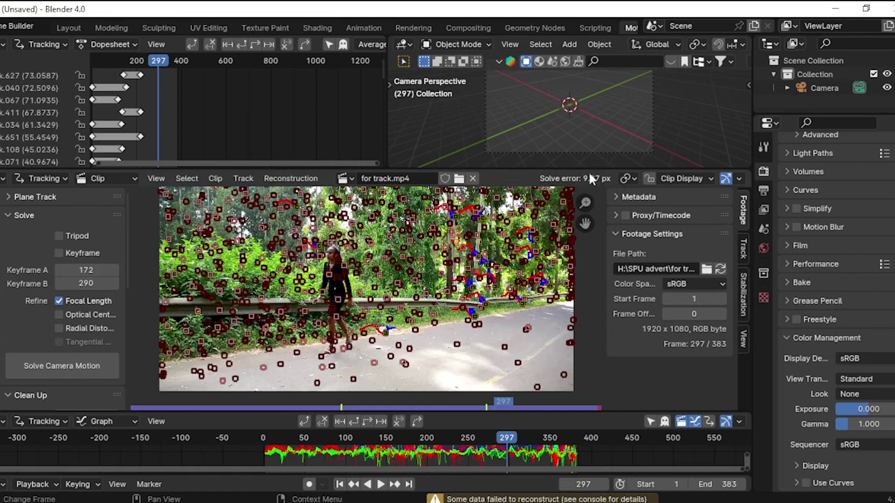
pyautogui.scroll(-5, 74, 370)
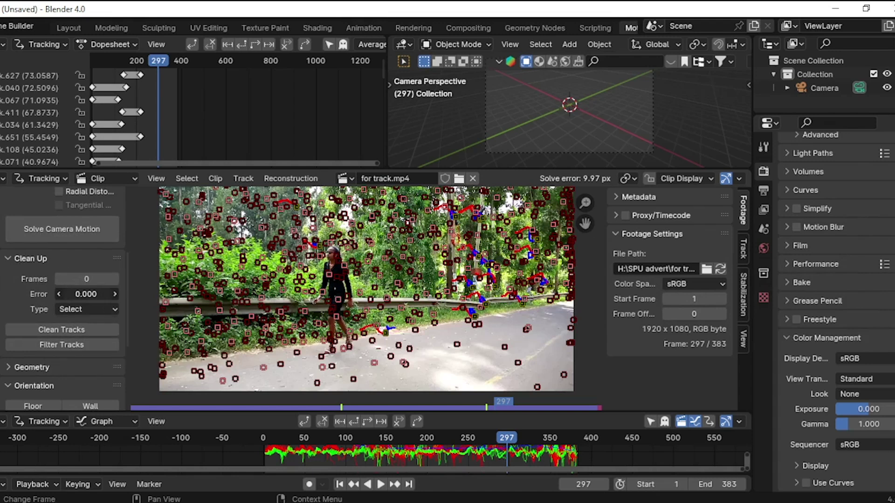
pyautogui.moveTo(86, 294)
pyautogui.mouseDown()
pyautogui.moveTo(104, 294)
pyautogui.moveTo(65, 294)
pyautogui.moveTo(82, 294)
pyautogui.mouseUp()
# Select all tracks, set the clean-up error to 4.4 and run Clean Tracks
pyautogui.click(442, 301)
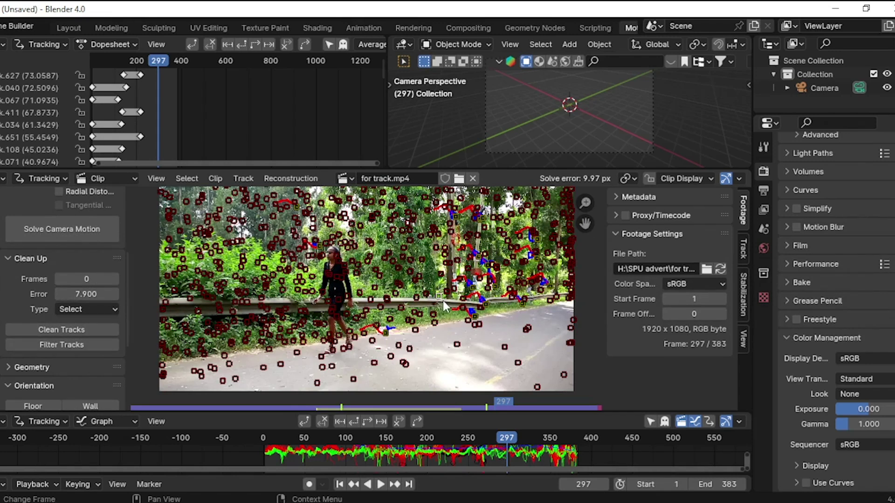
pyautogui.press('a')
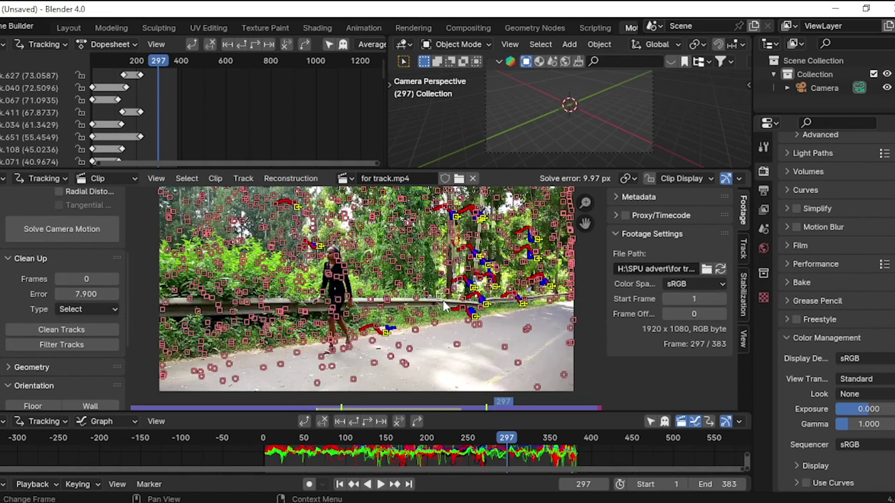
pyautogui.click(70, 294)
pyautogui.write('4.4')
pyautogui.press('Return')
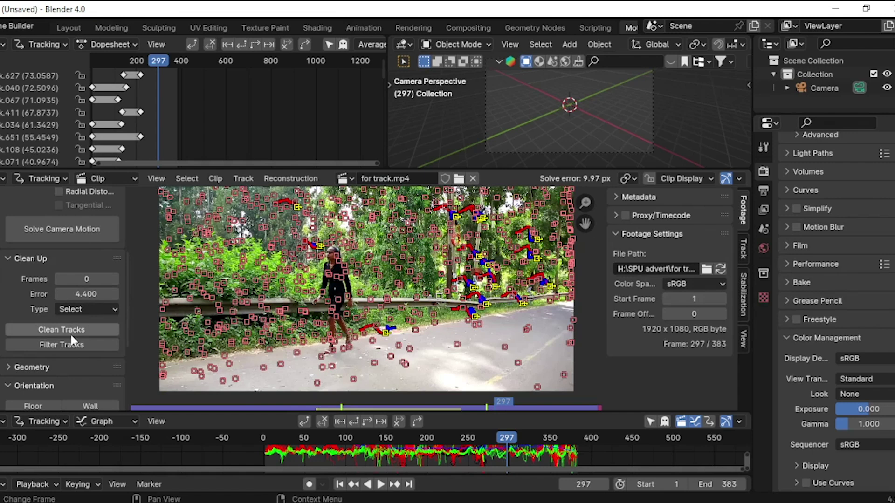
pyautogui.click(70, 329)
# Adjust Clean Tracks to 104 tracked frames, 3.050 reprojection error and action Select
pyautogui.click(146, 397)
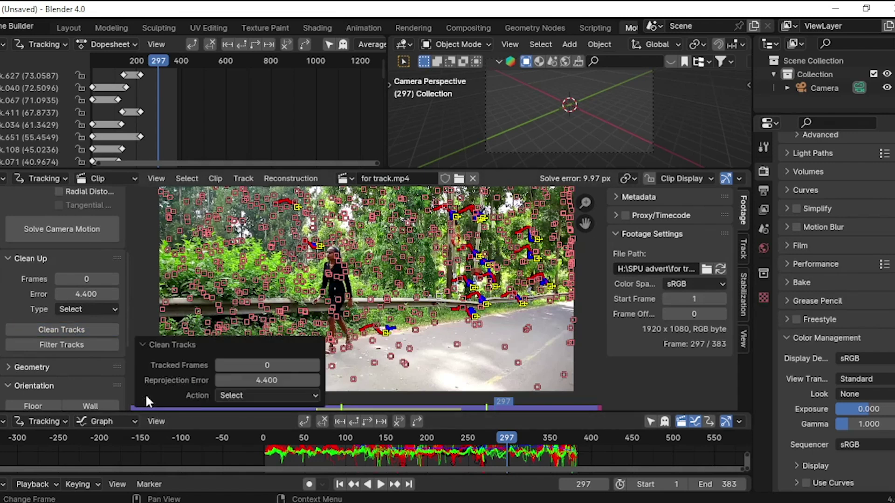
pyautogui.moveTo(261, 380); pyautogui.dragTo(178, 380)
pyautogui.moveTo(248, 368); pyautogui.dragTo(317, 367)
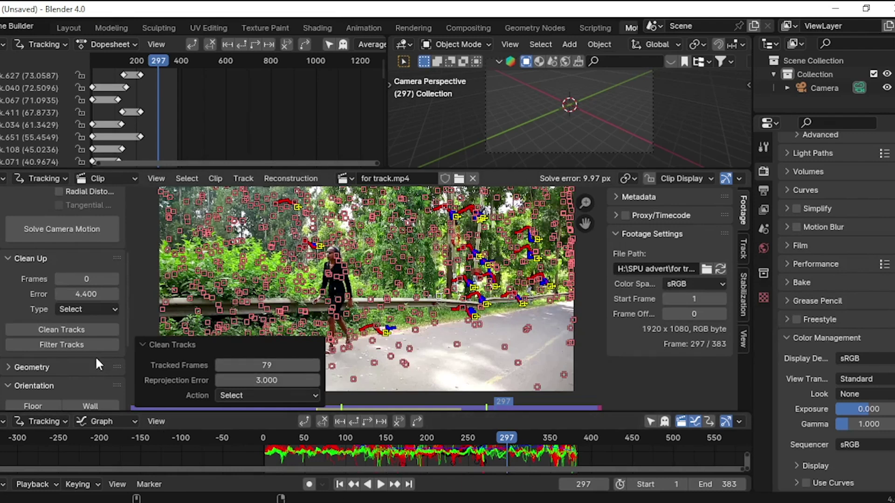
pyautogui.click(150, 342)
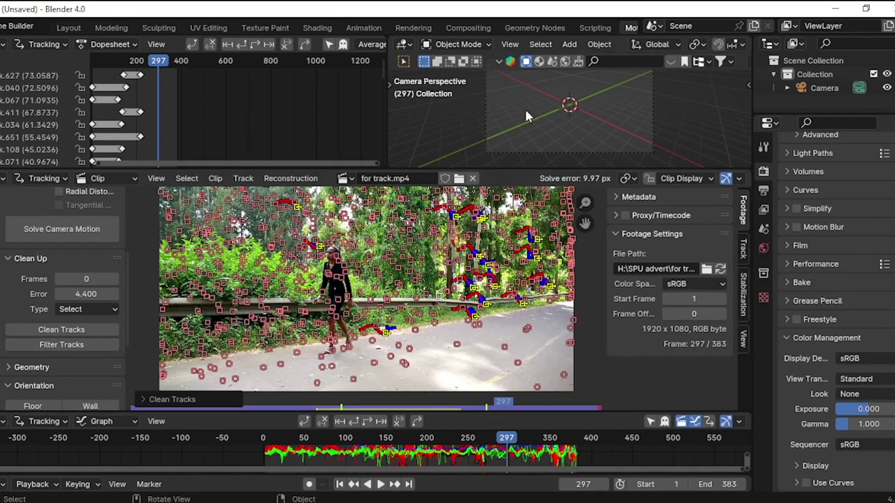
pyautogui.click(145, 398)
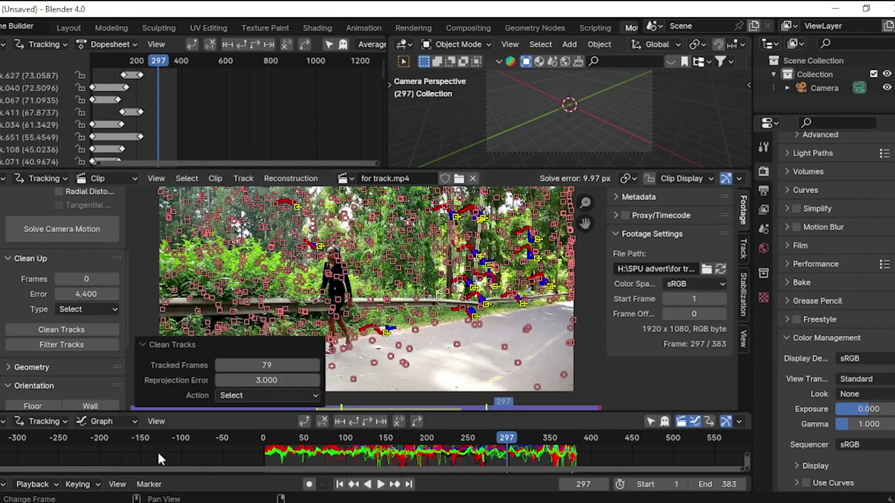
pyautogui.moveTo(267, 380); pyautogui.dragTo(279, 365)
pyautogui.click(140, 345)
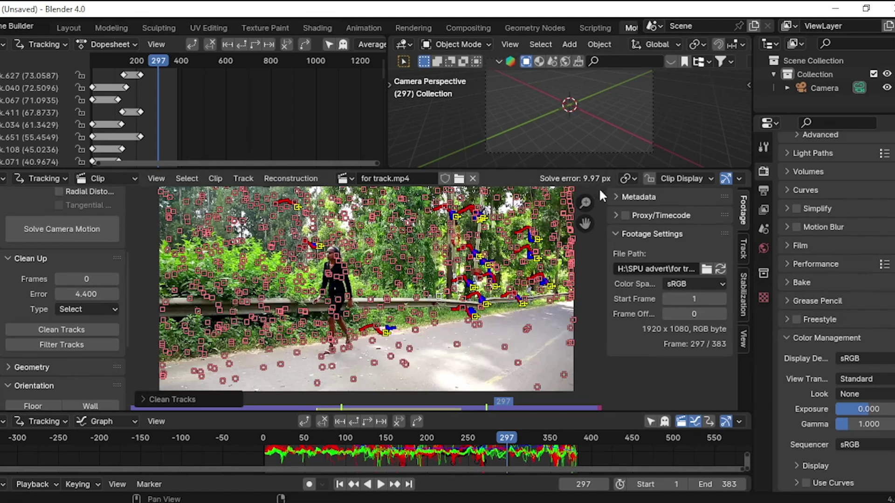
pyautogui.press('x')
pyautogui.click(407, 408)
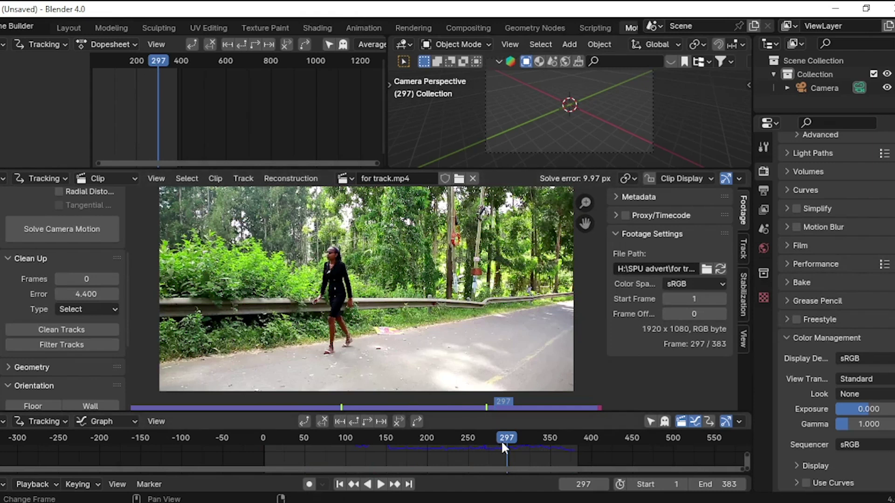
pyautogui.hotkey('ctrl', 'z')
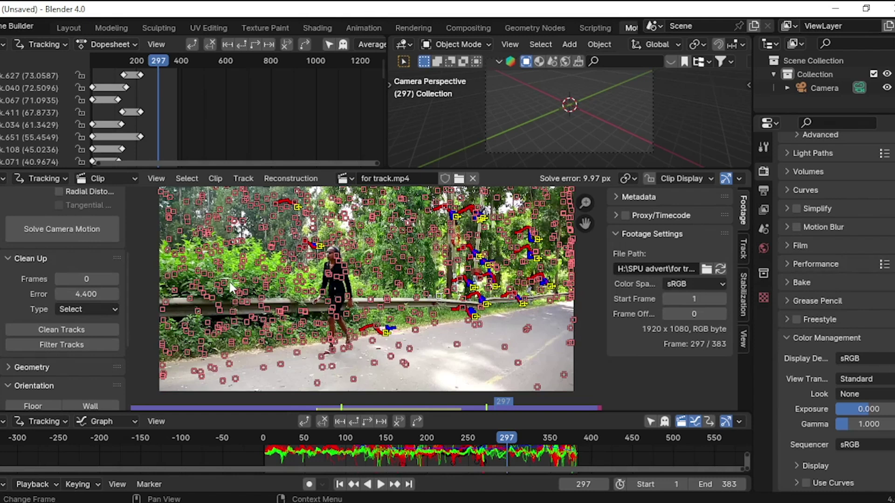
pyautogui.scroll(-3, 315, 326)
pyautogui.scroll(1, 294, 330)
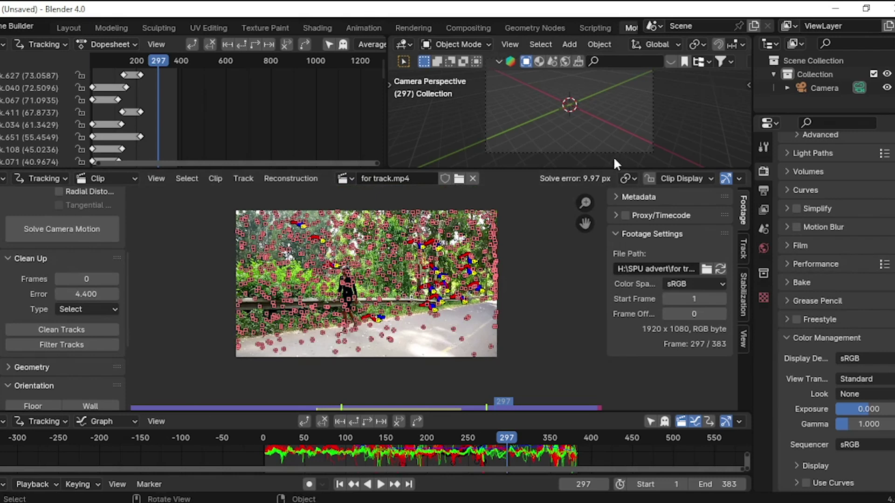
# Set the tracked footage as the camera background and return to frame 100
pyautogui.scroll(-6, 75, 373)
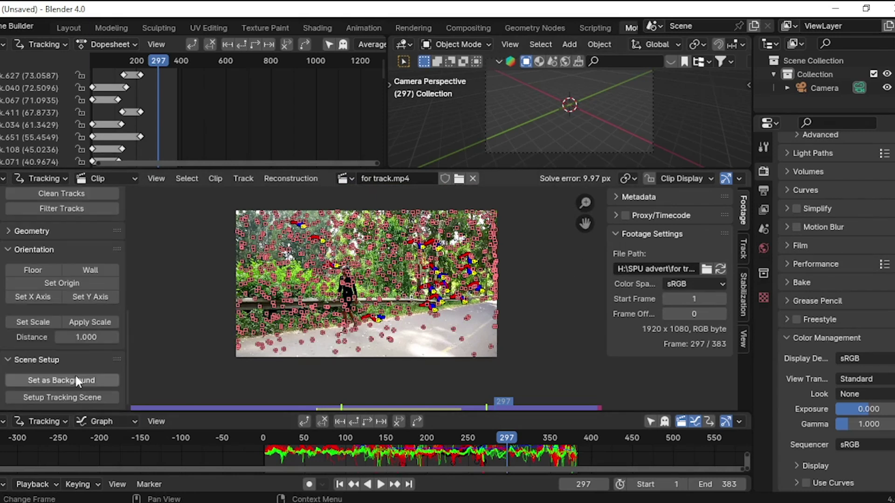
pyautogui.click(41, 381)
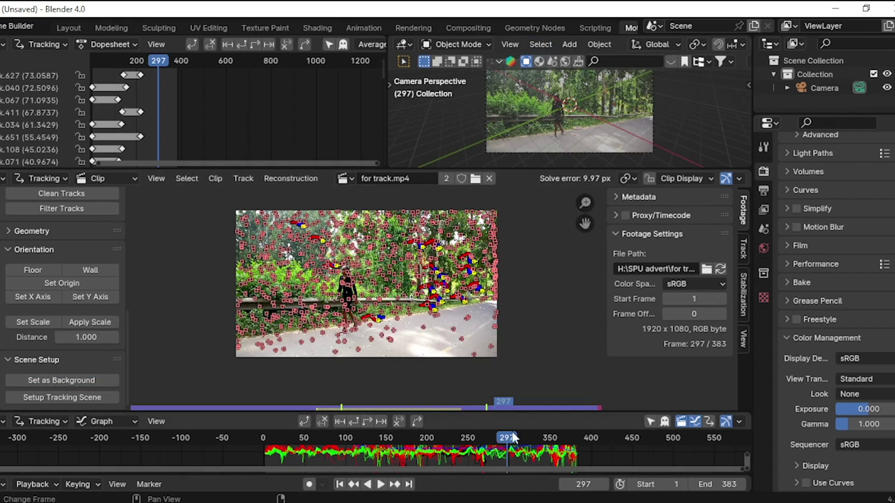
pyautogui.moveTo(508, 438); pyautogui.dragTo(345, 437)
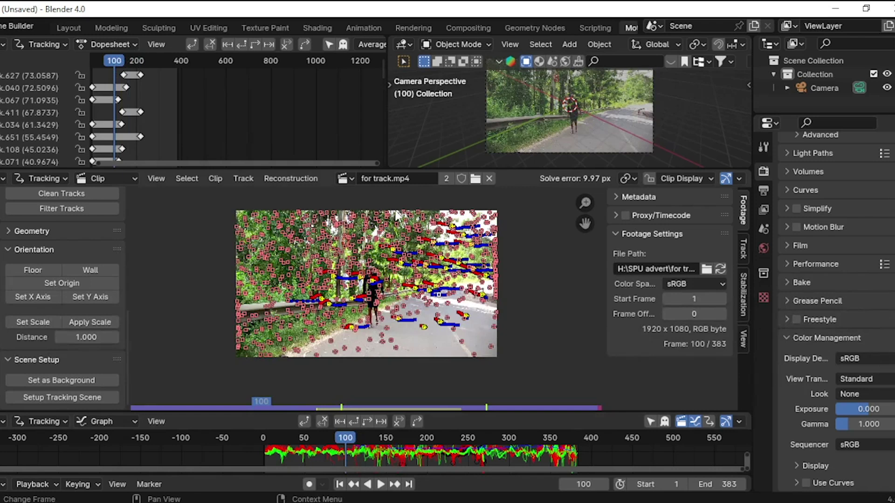
pyautogui.click(419, 327)
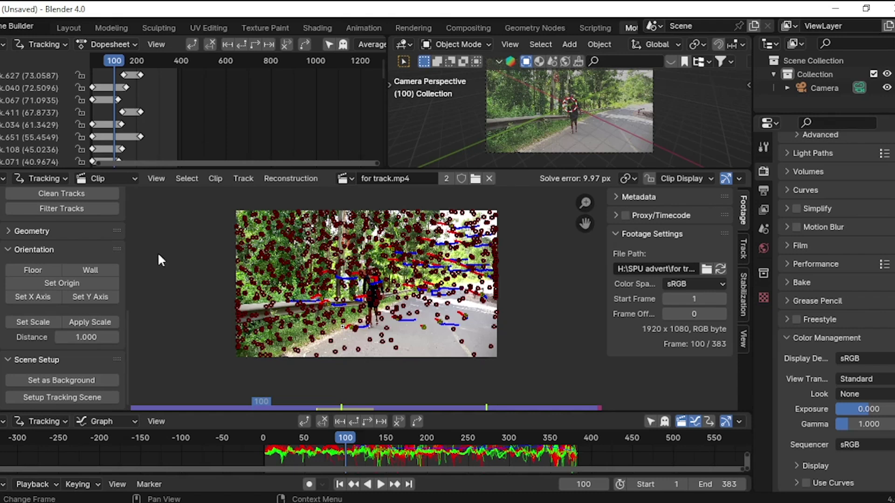
pyautogui.click(247, 178)
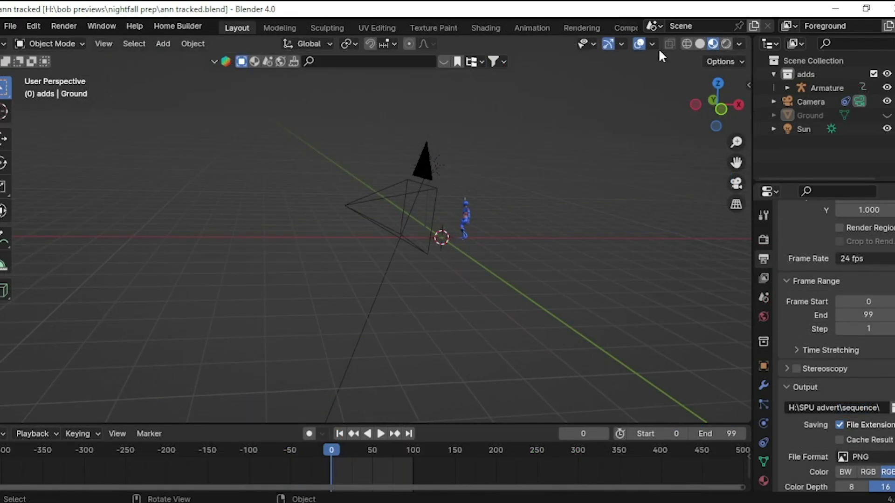
# Turn on motion tracking points in the viewport overlays and orbit around the scene
pyautogui.click(651, 44)
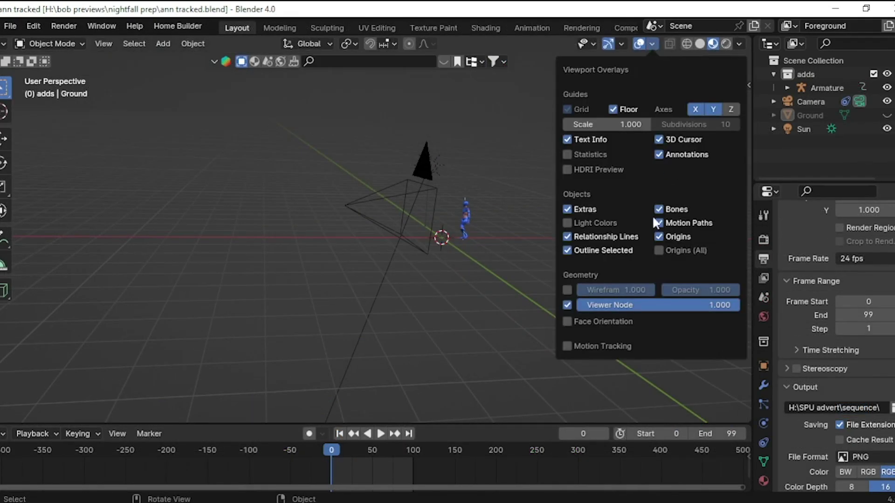
pyautogui.click(567, 346)
pyautogui.moveTo(292, 252); pyautogui.dragTo(423, 336, button='middle')
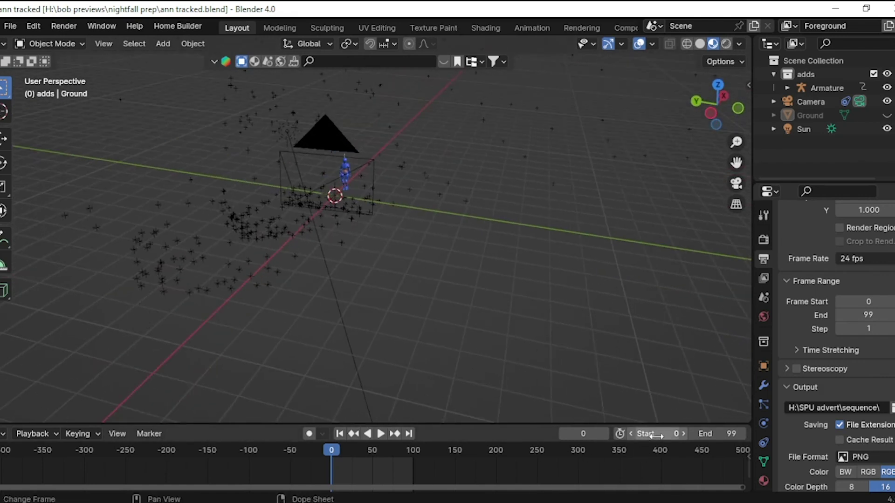
# Set the end frame to 360, play the animation, then view through the camera at frame 51
pyautogui.moveTo(727, 434); pyautogui.dragTo(783, 434)
pyautogui.scroll(3, 467, 341)
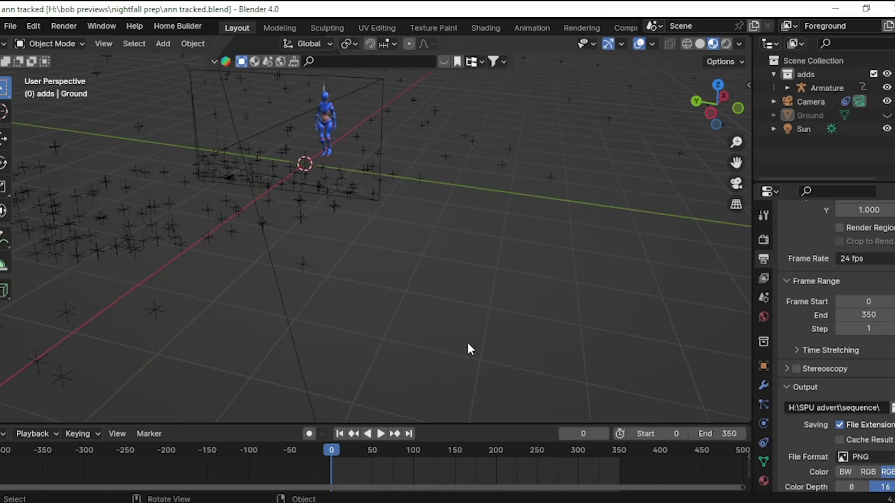
pyautogui.scroll(-2, 467, 341)
pyautogui.press('space')
pyautogui.moveTo(329, 443); pyautogui.dragTo(373, 463)
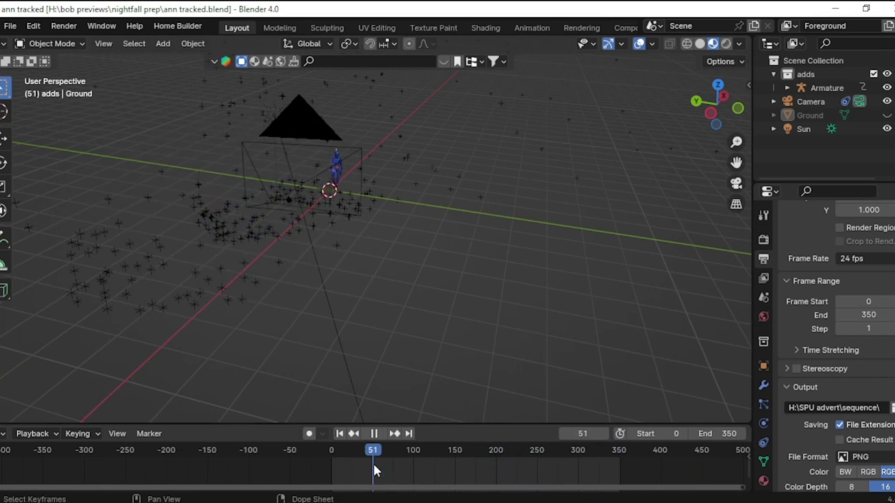
pyautogui.press('space')
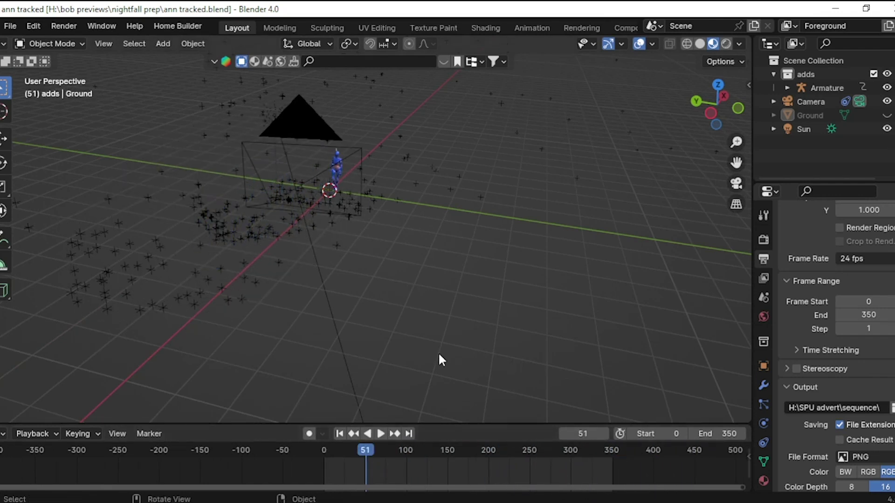
pyautogui.press('KP_0')
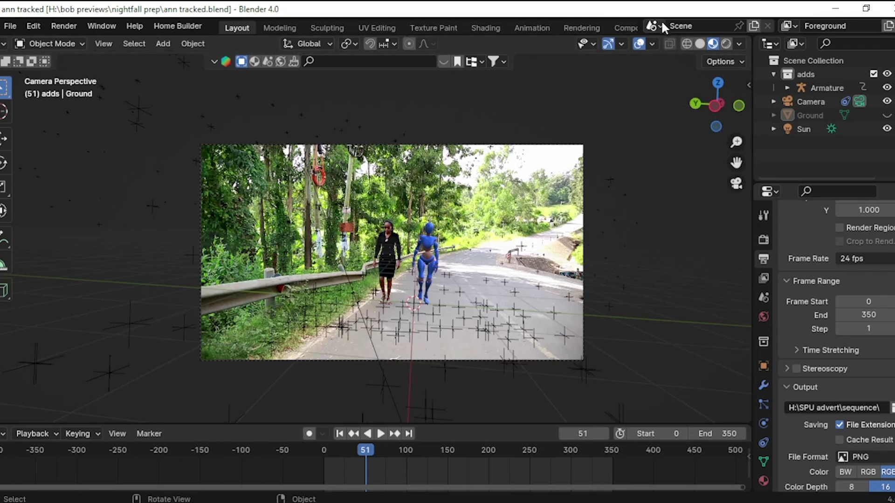
# Uncheck Motion Tracking in the viewport overlays to hide the markers
pyautogui.click(652, 44)
pyautogui.click(527, 334)
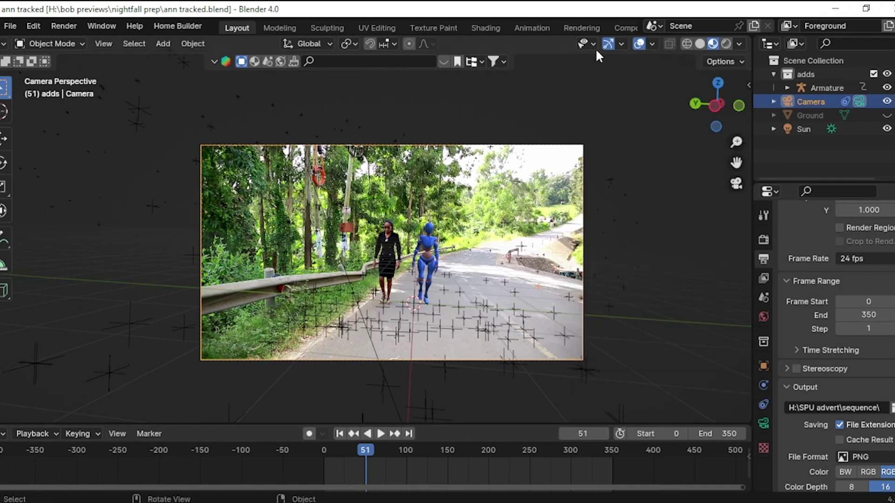
pyautogui.click(652, 45)
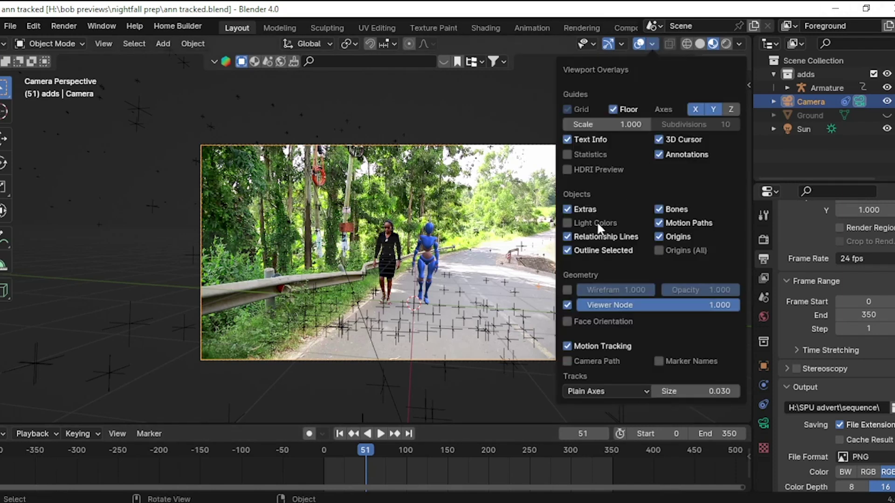
pyautogui.click(567, 346)
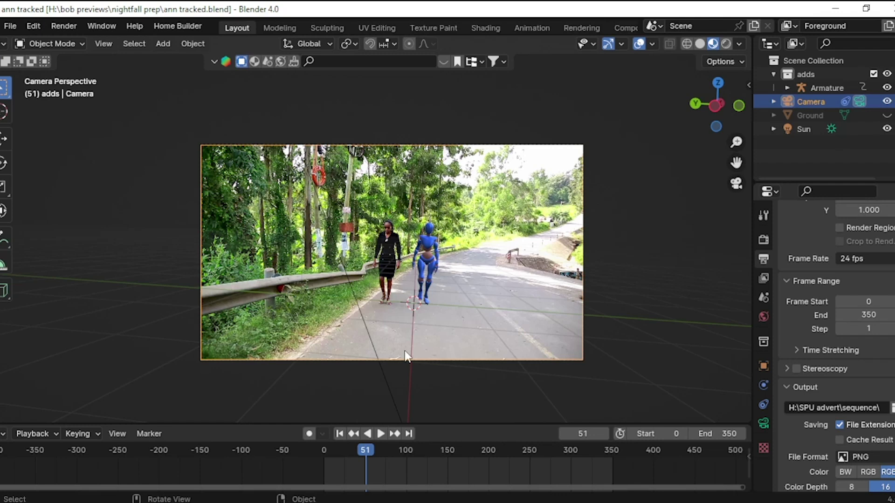
# Scrub through the shot and stop playback at frame 59
pyautogui.moveTo(370, 448); pyautogui.dragTo(340, 446)
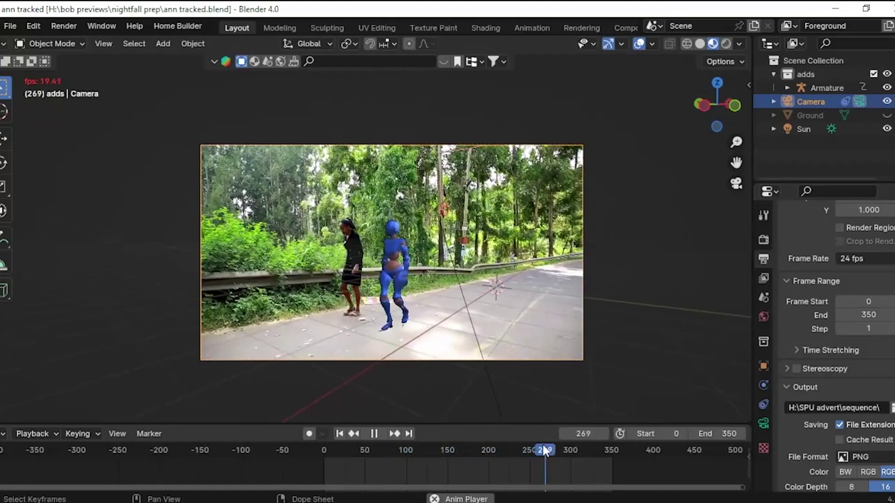
pyautogui.moveTo(471, 462); pyautogui.dragTo(312, 465)
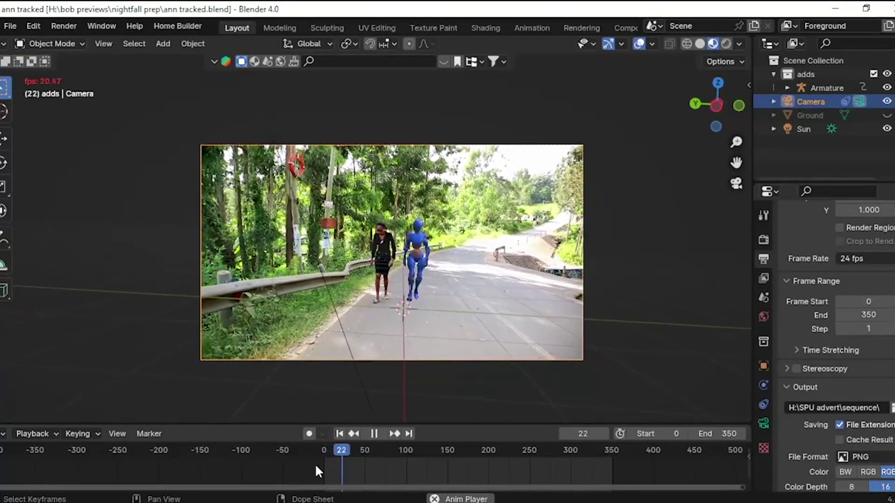
pyautogui.press('space')
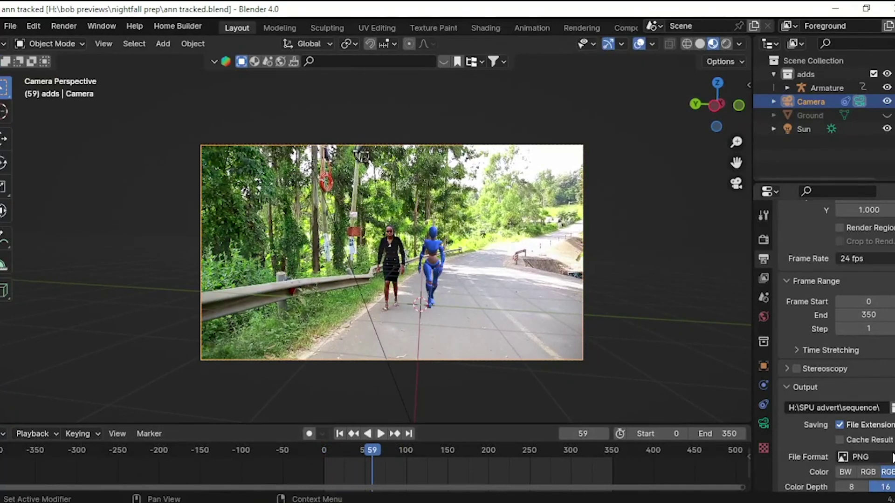
# Unhide the Ground plane and give it a new material
pyautogui.click(809, 116)
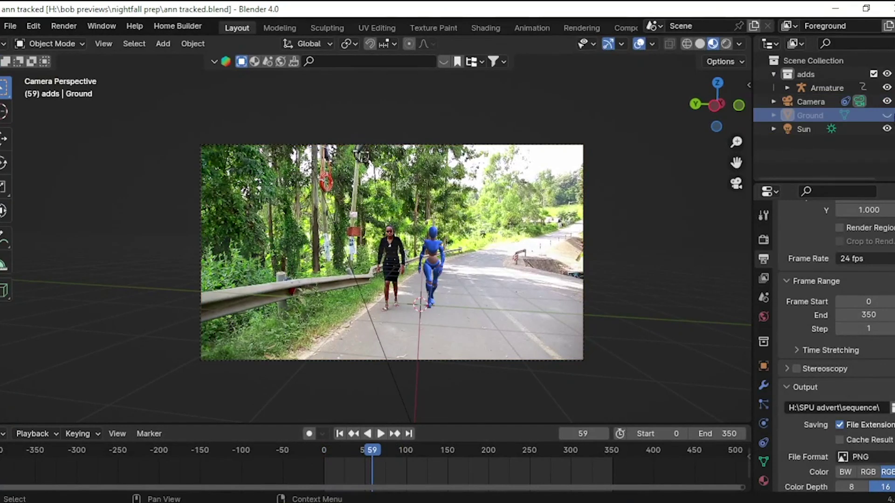
pyautogui.click(888, 117)
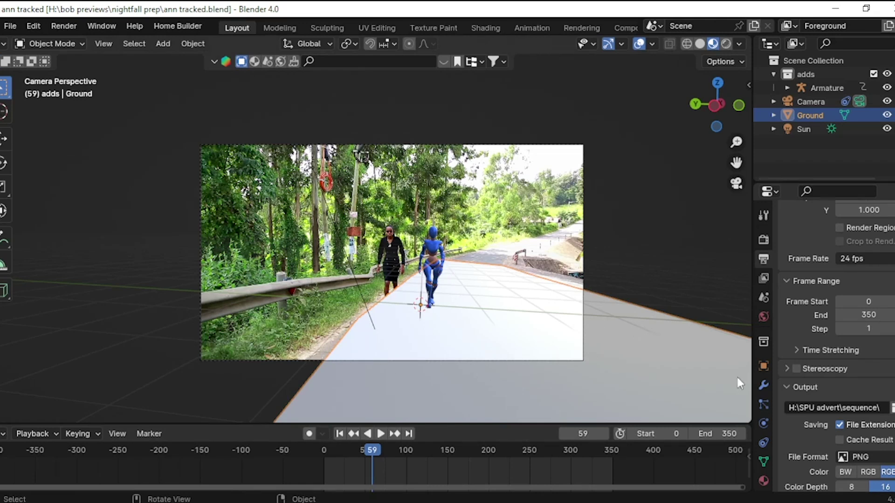
pyautogui.click(765, 481)
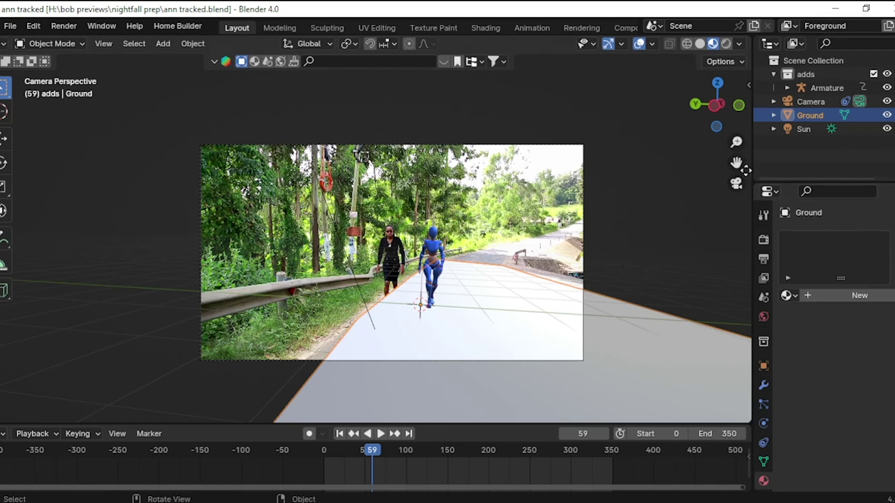
pyautogui.click(858, 292)
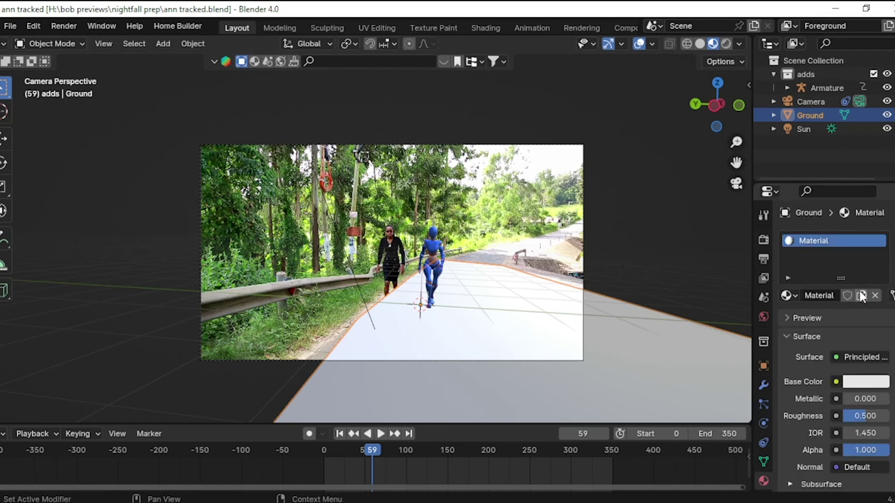
# Sample the road from the footage as Ground's base colour (HSV 0.045, 0.221, 0.565)
pyautogui.click(863, 382)
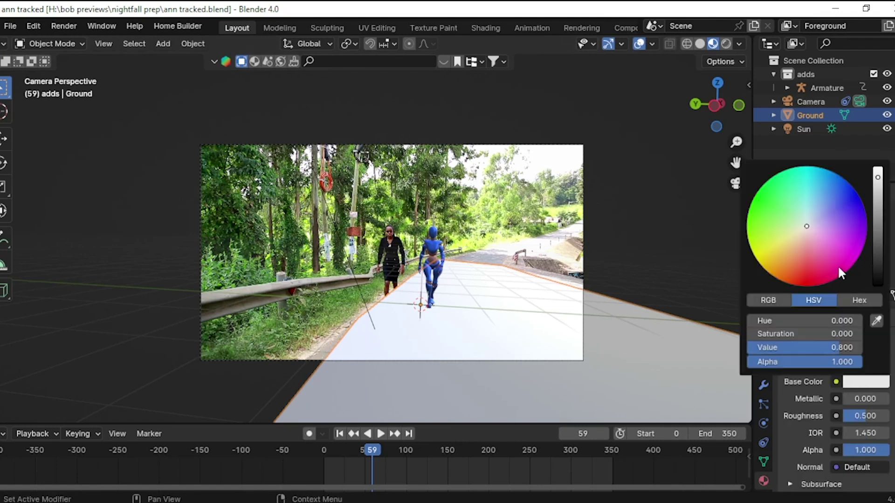
pyautogui.click(876, 321)
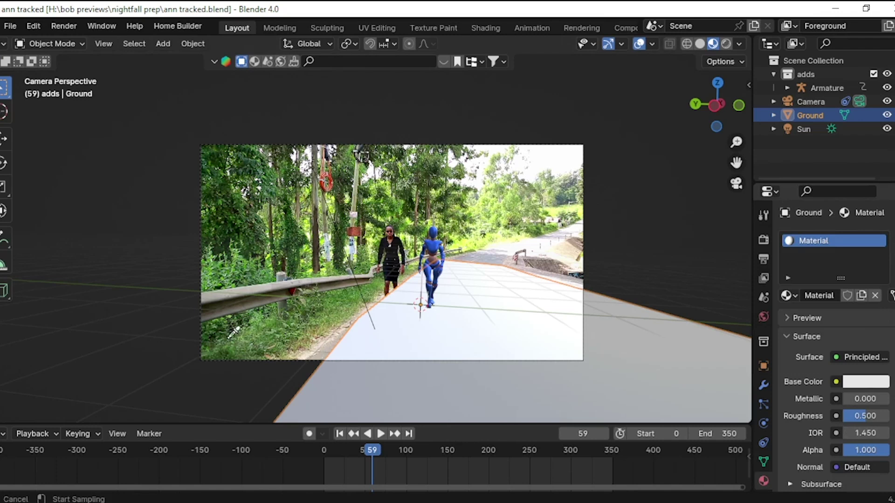
pyautogui.click(339, 336)
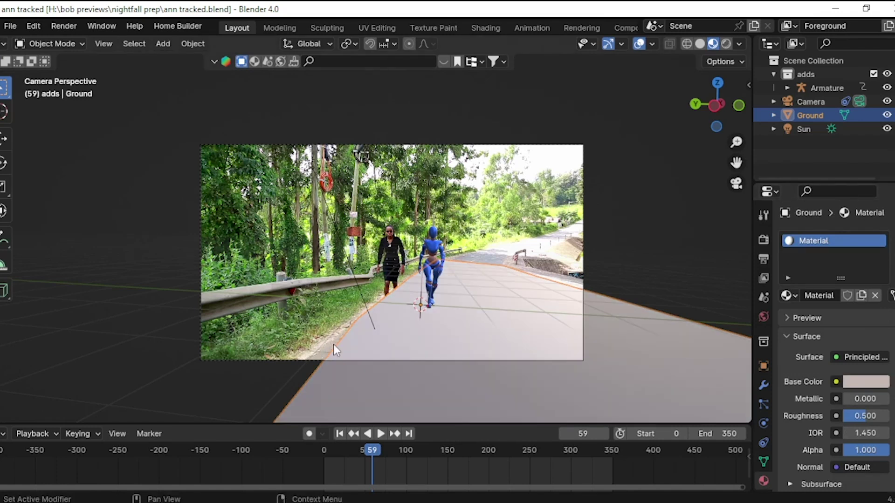
pyautogui.click(877, 382)
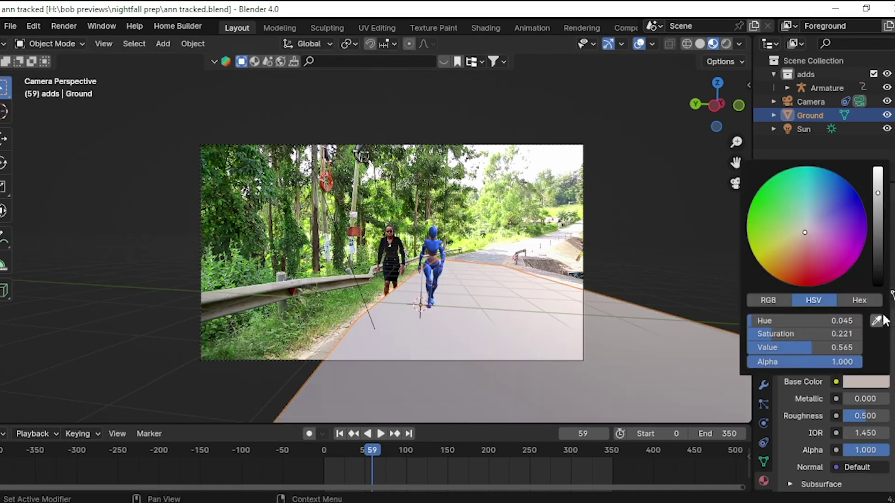
pyautogui.click(878, 323)
pyautogui.click(327, 346)
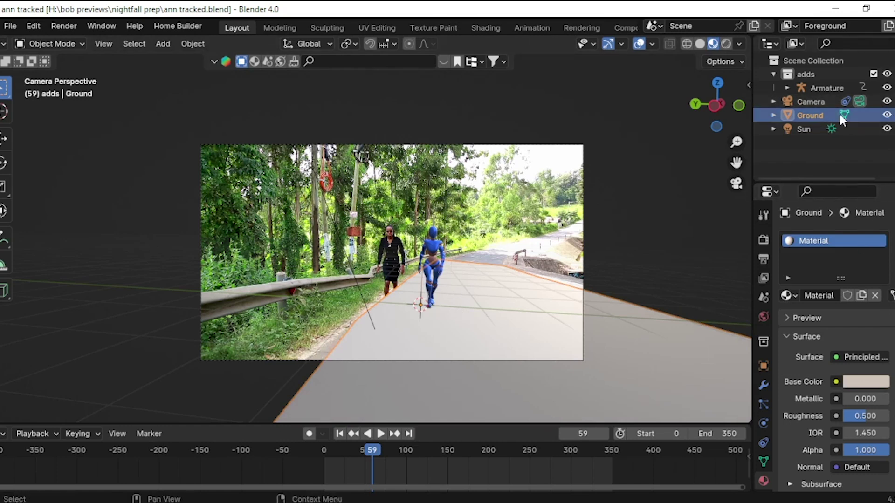
# Check the ground in Rendered shading, return to Material Preview, and hide Ground again
pyautogui.click(725, 42)
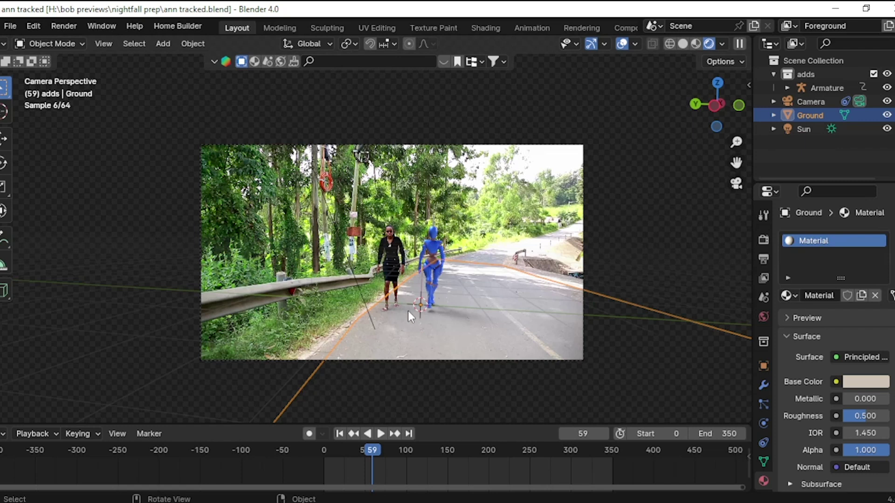
pyautogui.scroll(3, 507, 312)
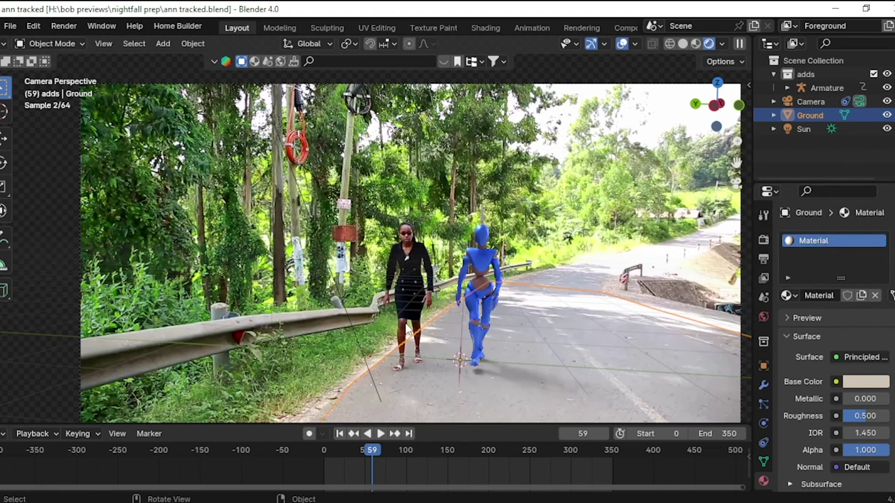
pyautogui.click(696, 44)
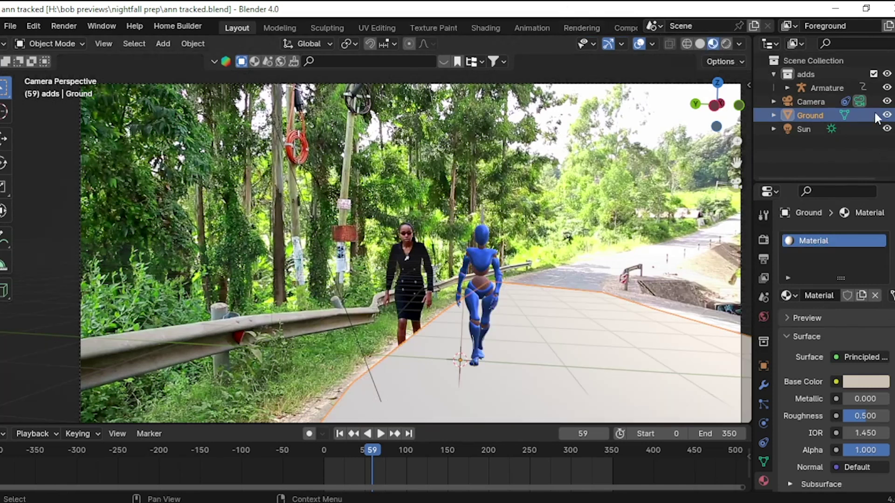
pyautogui.click(887, 115)
# Play the shot from near the start twice, stopping at frame 235
pyautogui.scroll(-3, 605, 229)
pyautogui.scroll(-2, 604, 229)
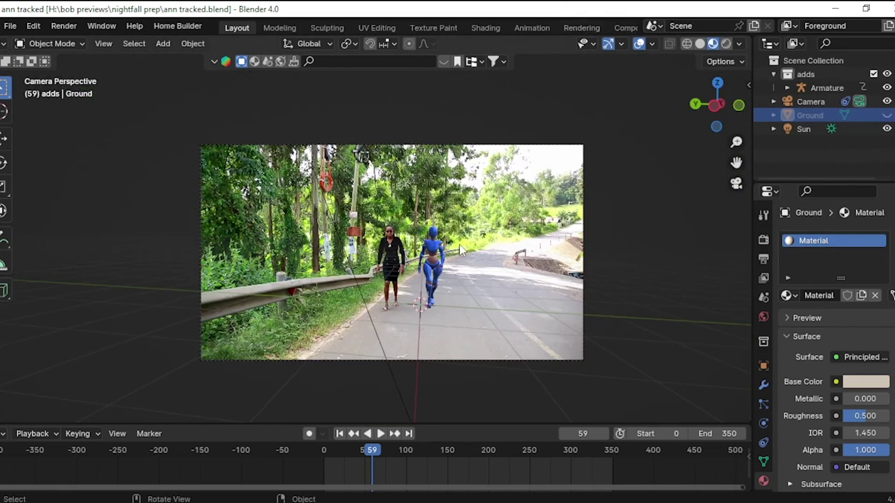
pyautogui.moveTo(379, 449); pyautogui.dragTo(346, 451)
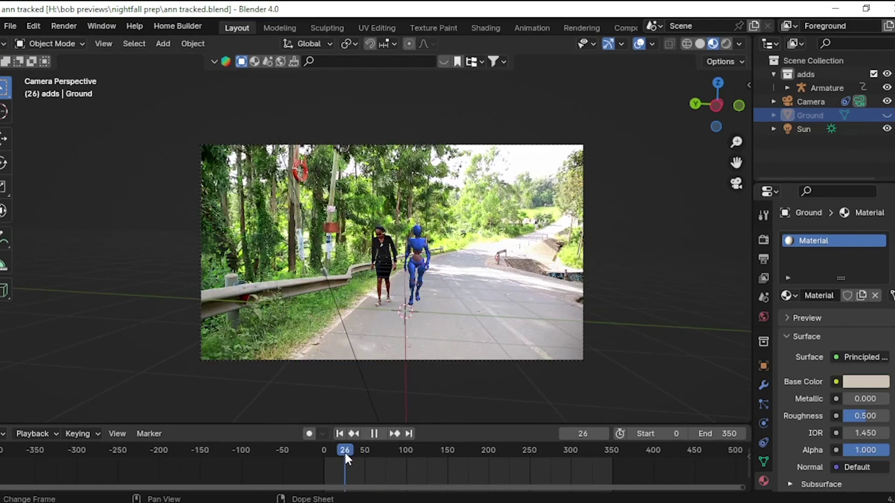
pyautogui.press('space')
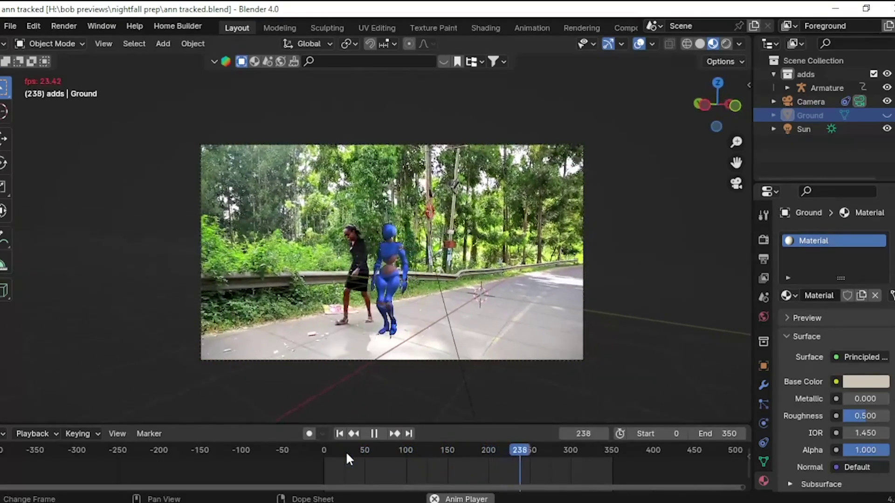
pyautogui.press('space')
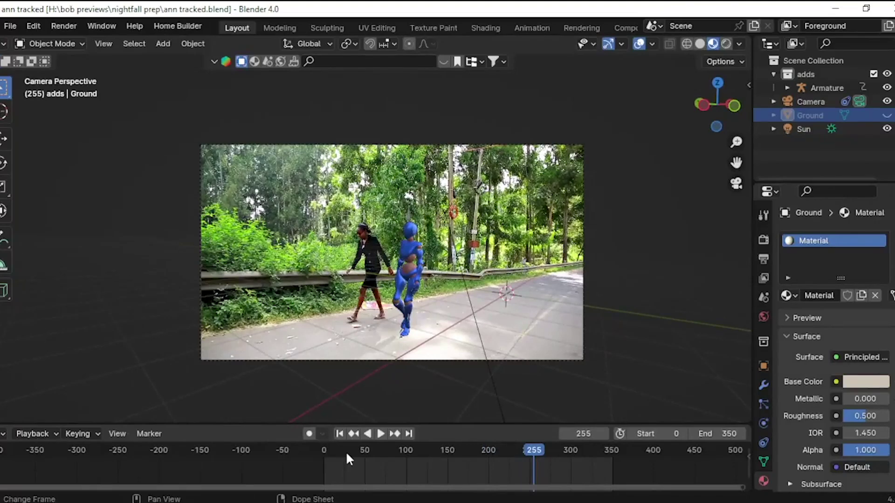
pyautogui.click(346, 451)
pyautogui.press('space')
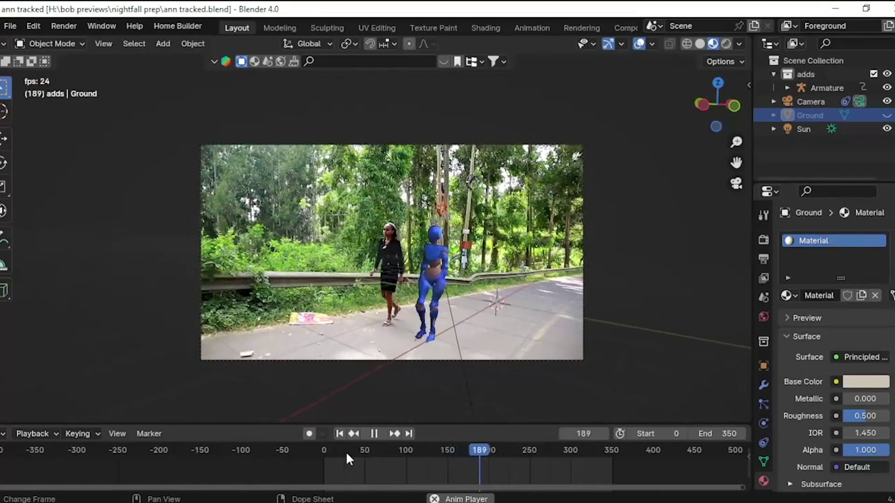
pyautogui.press('space')
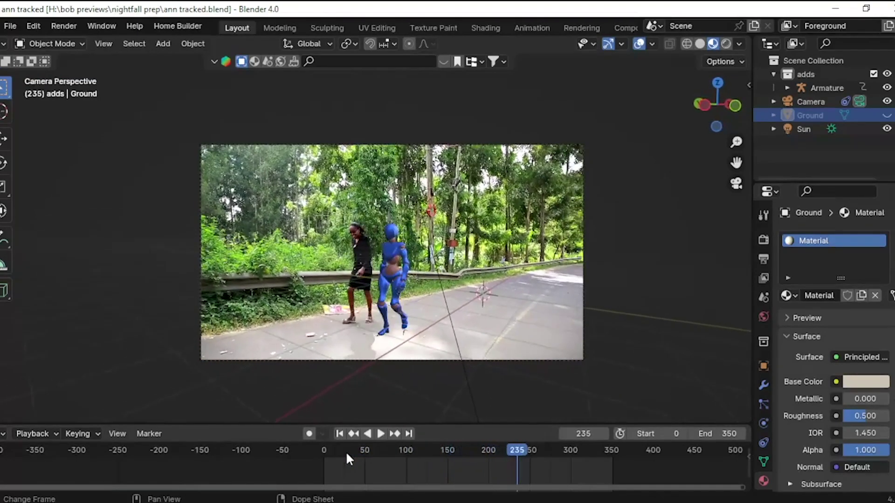